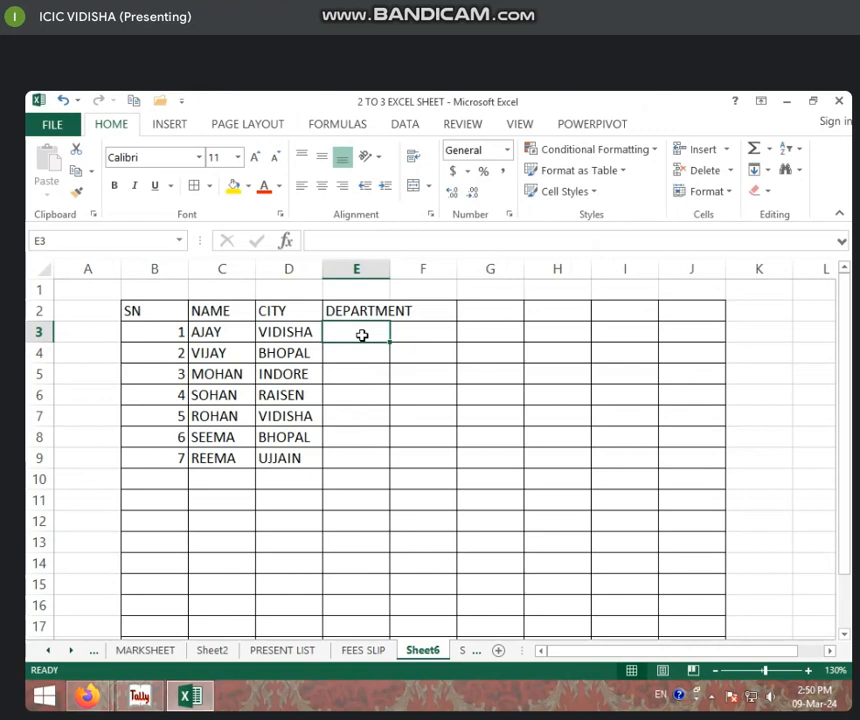
Enter GARMENTS as the first department entry in cell E3.
{"action": "type", "text": "C"}
{"action": "key", "text": "BackSpace"}
{"action": "type", "text": "G"}
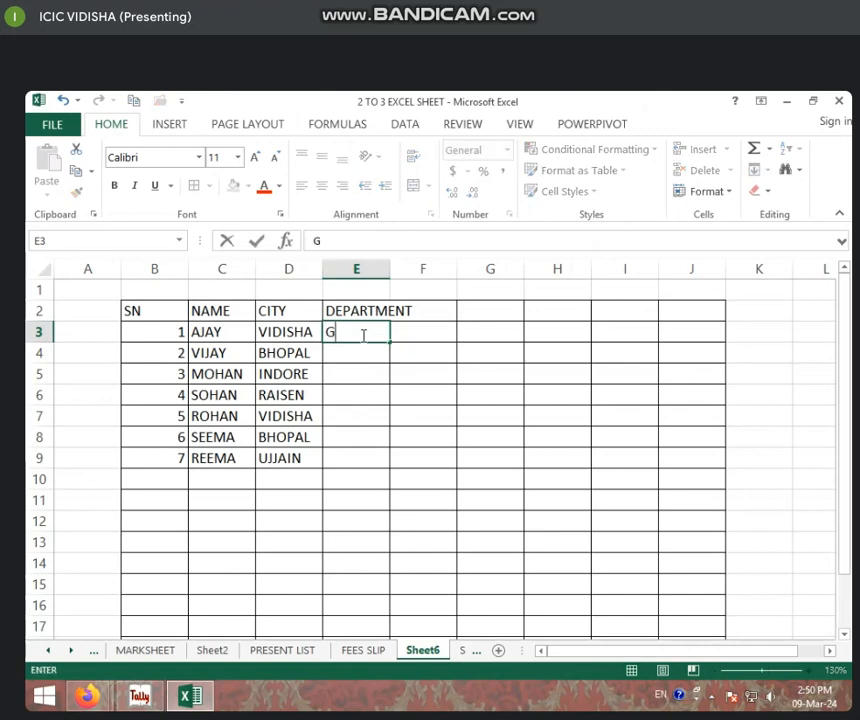
{"action": "type", "text": "ARMENTS"}
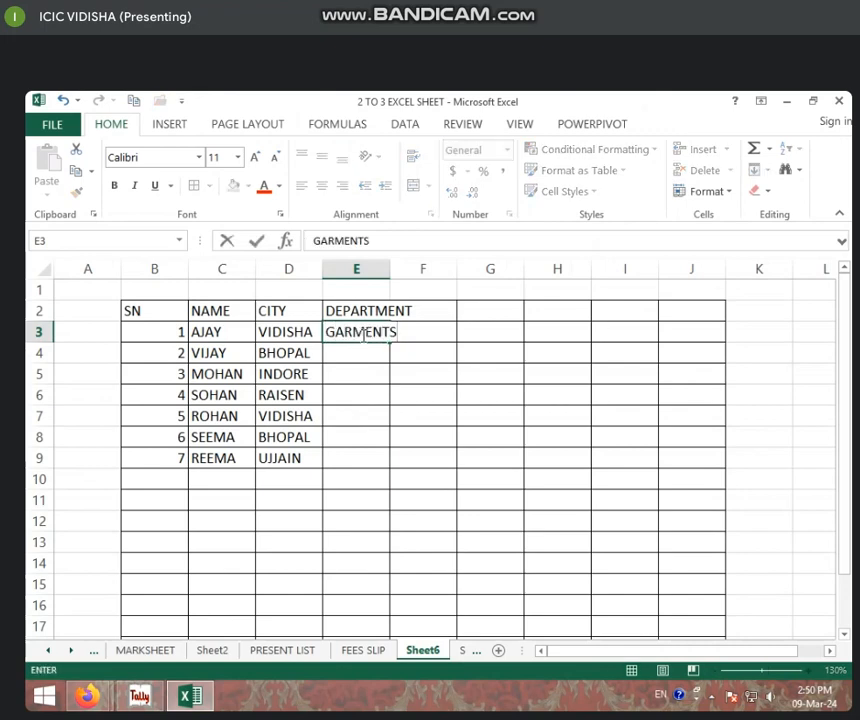
{"action": "key", "text": "Return"}
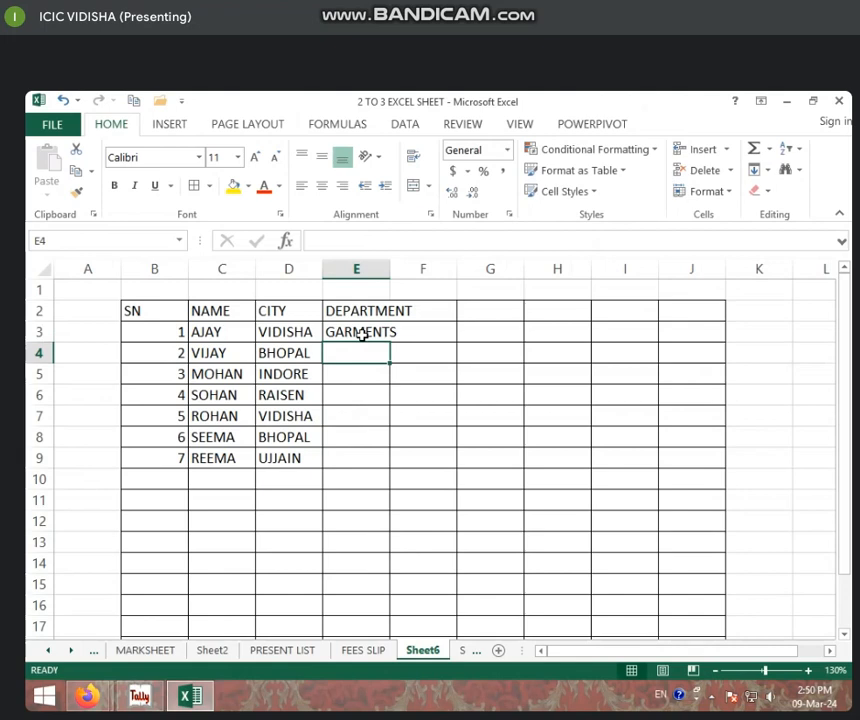
Enter GROCERY in cell E4 and TOYS in cell E5 as the next departments.
{"action": "type", "text": "CRP"}
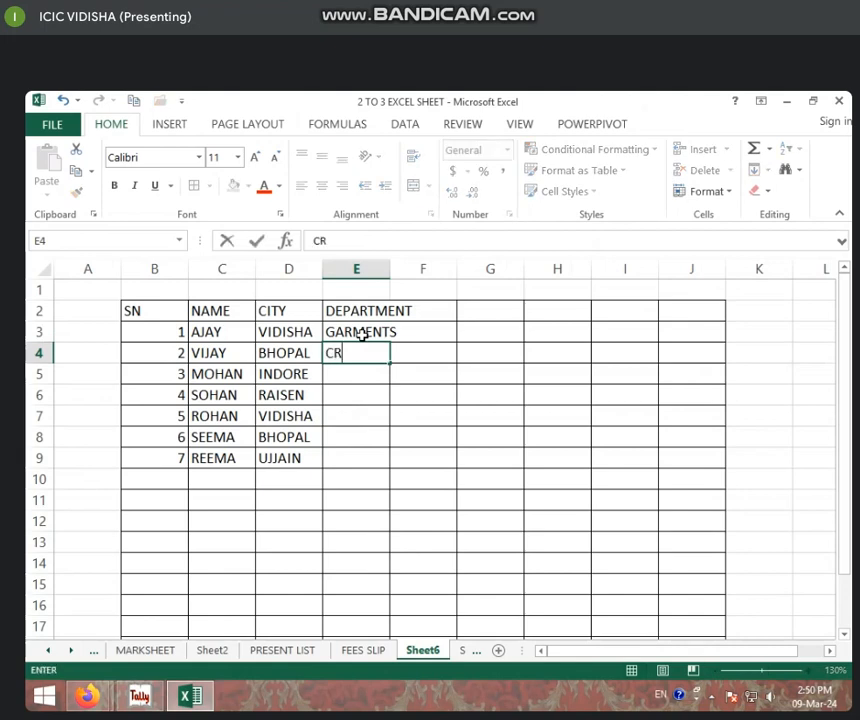
{"action": "key", "text": "BackSpace"}
{"action": "key", "text": "BackSpace"}
{"action": "key", "text": "BackSpace"}
{"action": "type", "text": "GROCERY"}
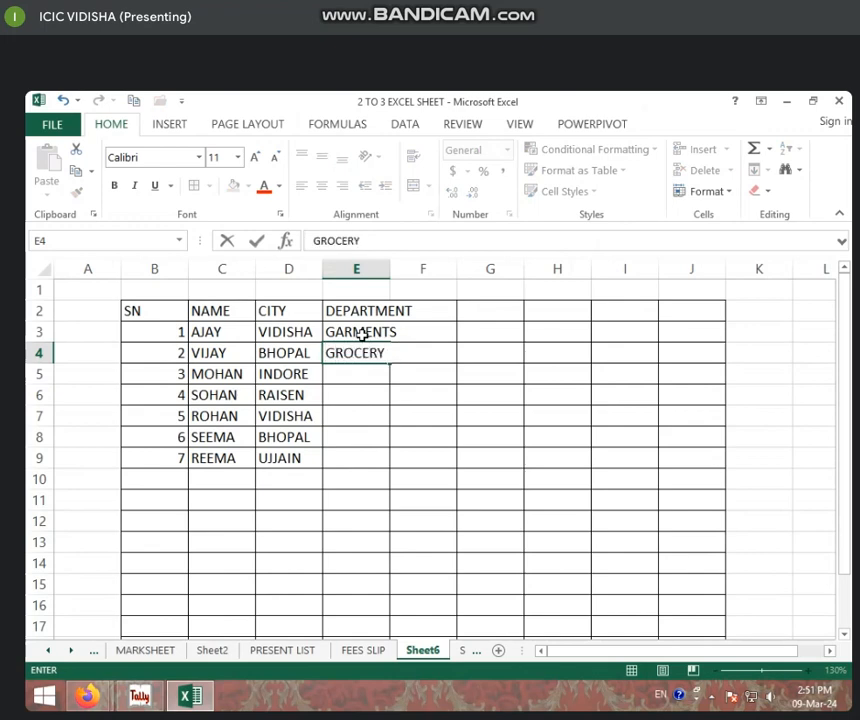
{"action": "key", "text": "Return"}
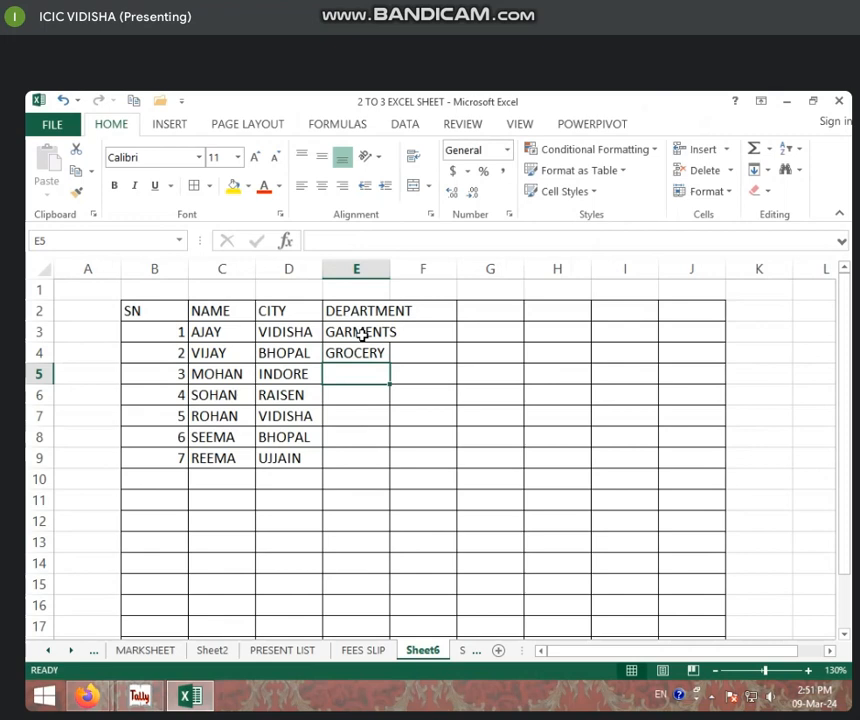
{"action": "type", "text": "TOYS"}
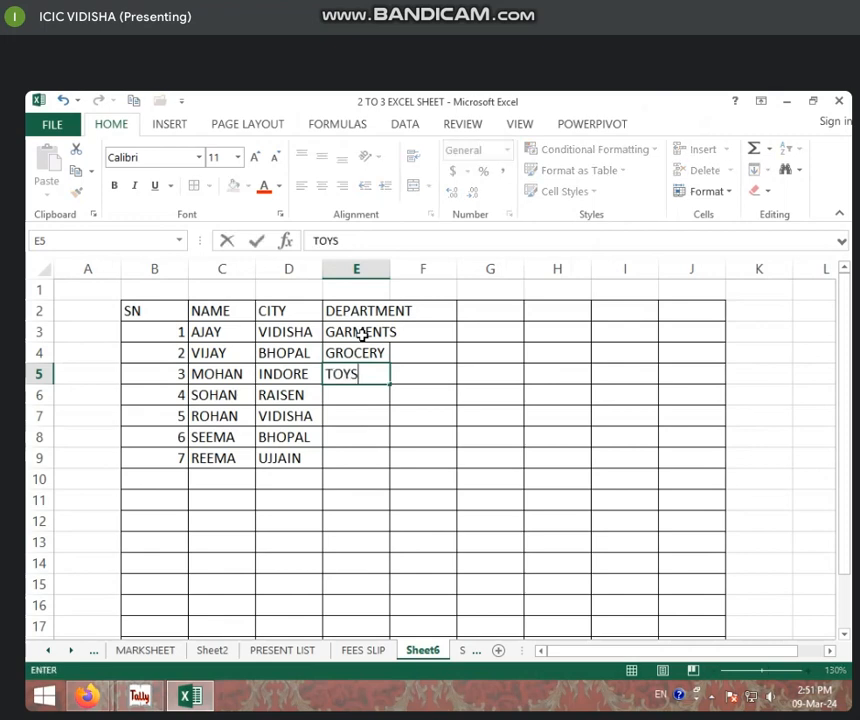
{"action": "key", "text": "Return"}
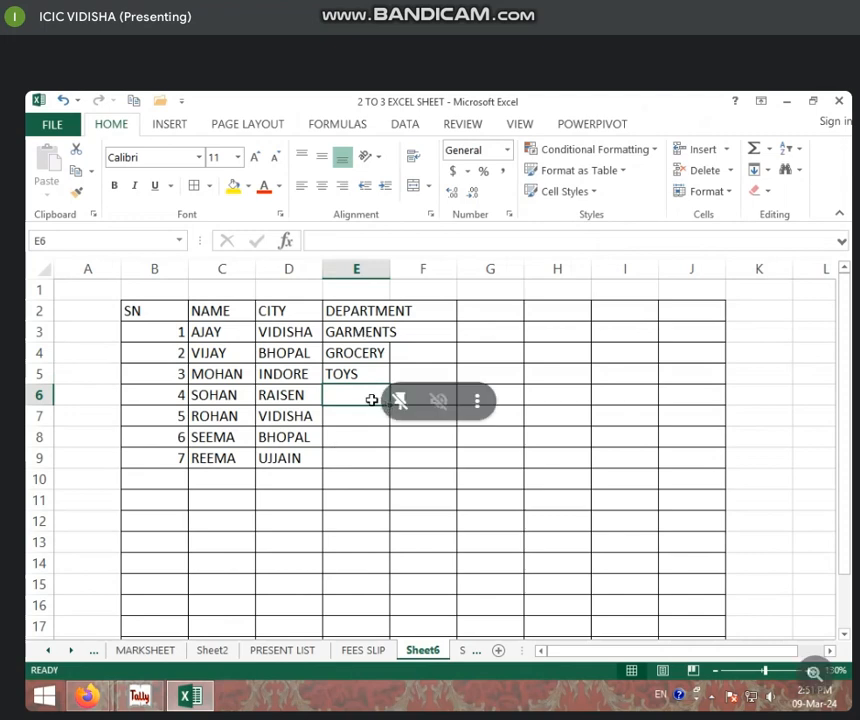
Copy GARMENTS from cell E3 into cells E6 and E9.
{"action": "type", "text": "G"}
{"action": "left_click", "coordinate": [356, 335]}
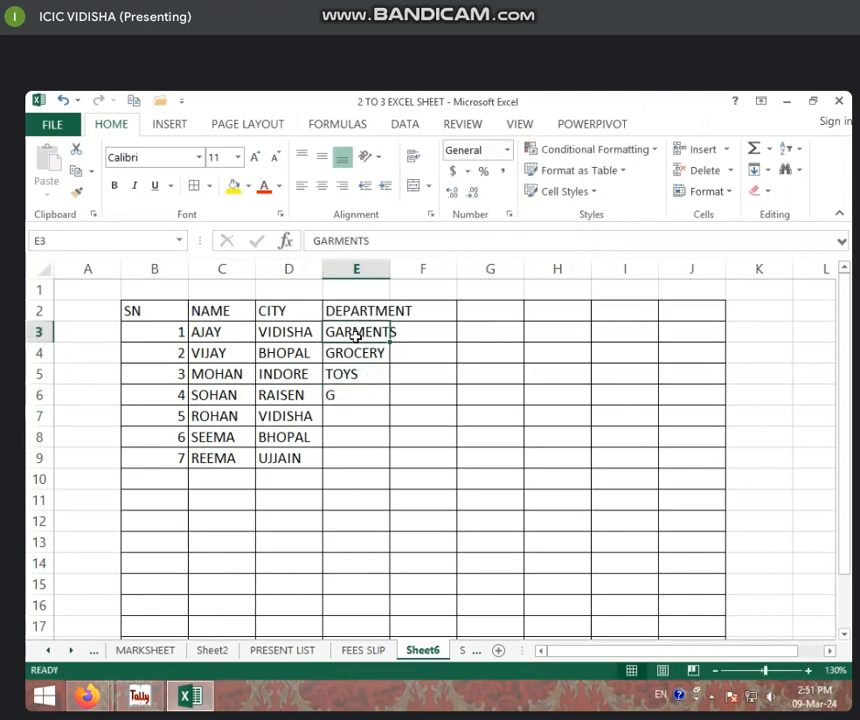
{"action": "key", "text": "ctrl+c"}
{"action": "left_click", "coordinate": [353, 393]}
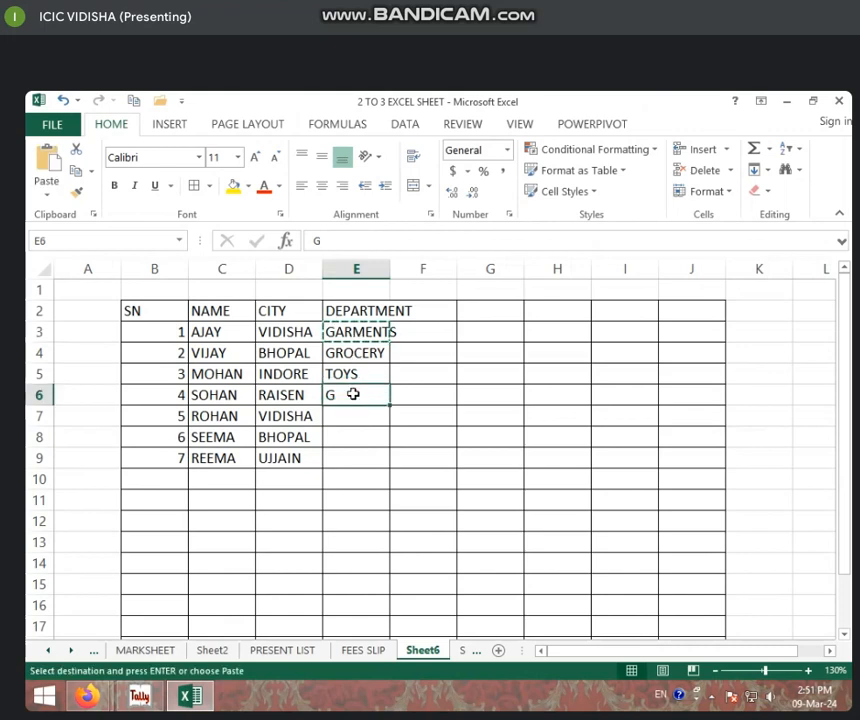
{"action": "key", "text": "ctrl+v"}
{"action": "left_click", "coordinate": [347, 416]}
{"action": "left_click", "coordinate": [357, 457]}
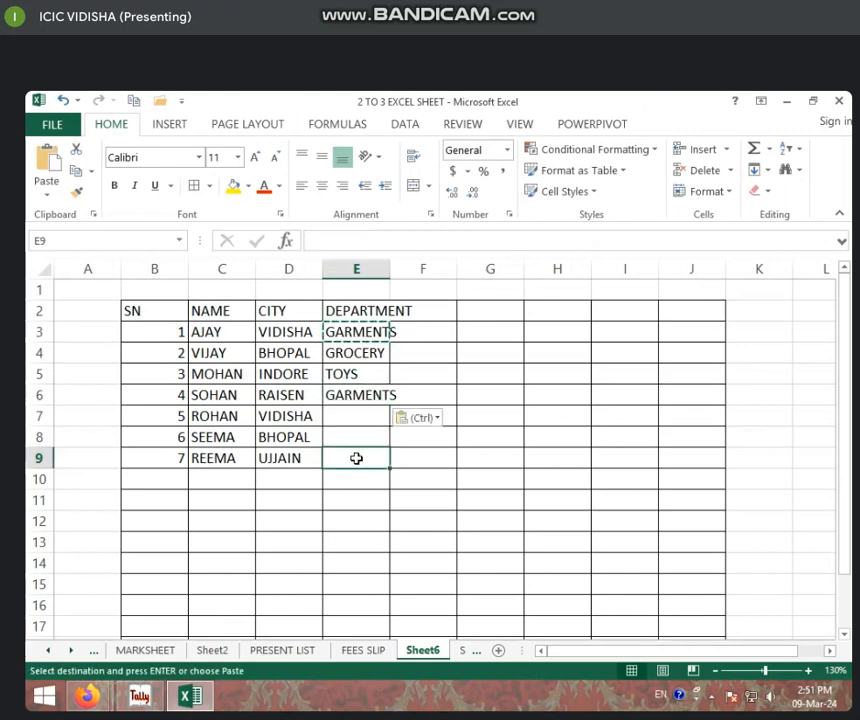
{"action": "key", "text": "ctrl+v"}
Copy GROCERY from cell E4 into E7, and TOYS from cell E5 into E8.
{"action": "left_click", "coordinate": [349, 357]}
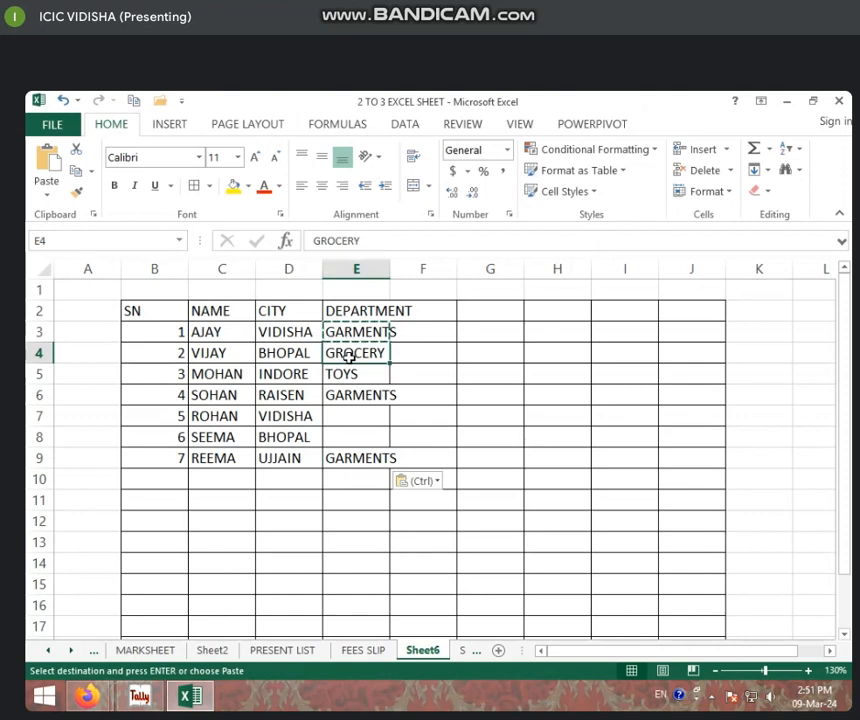
{"action": "key", "text": "ctrl+c"}
{"action": "left_click", "coordinate": [355, 419]}
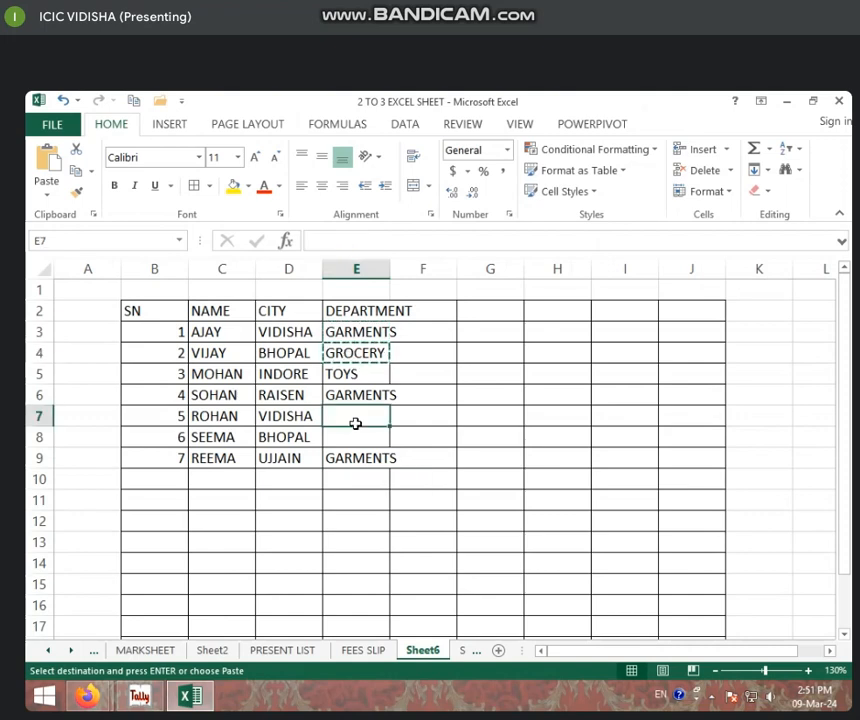
{"action": "key", "text": "ctrl+v"}
{"action": "left_click", "coordinate": [357, 335]}
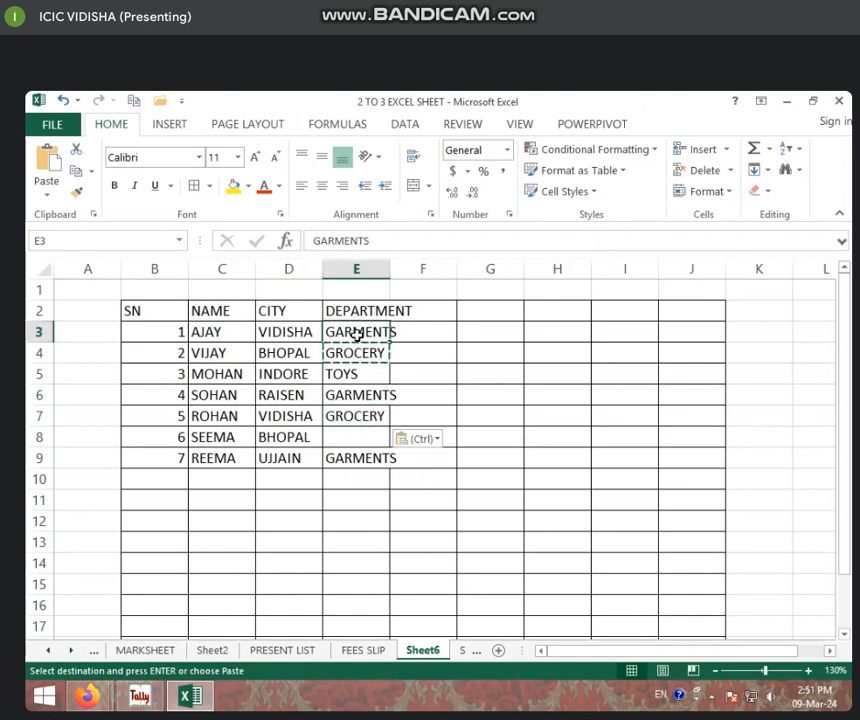
{"action": "left_click", "coordinate": [359, 378]}
{"action": "key", "text": "ctrl+c"}
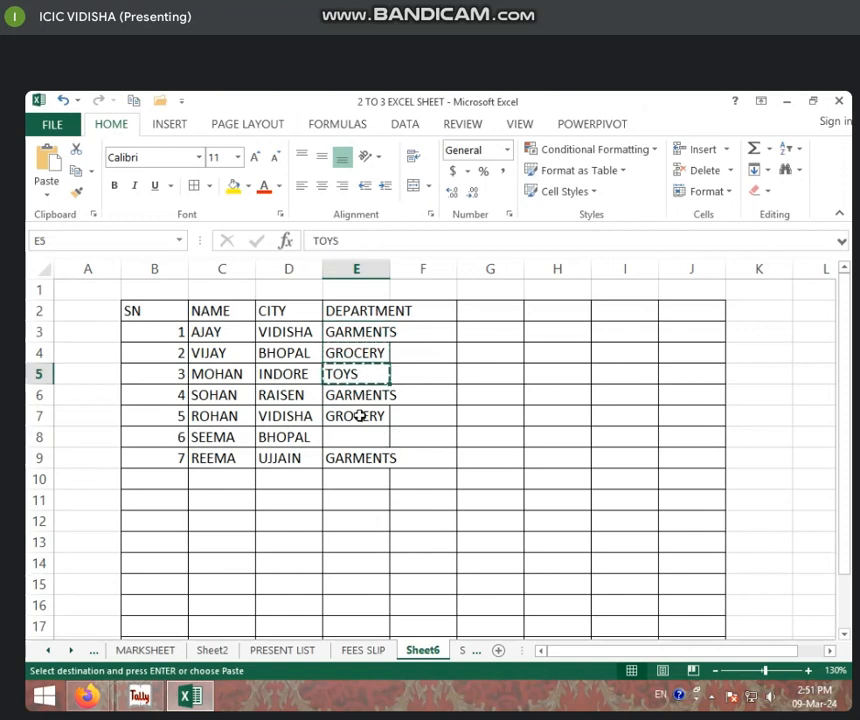
{"action": "left_click", "coordinate": [357, 438]}
{"action": "key", "text": "ctrl+v"}
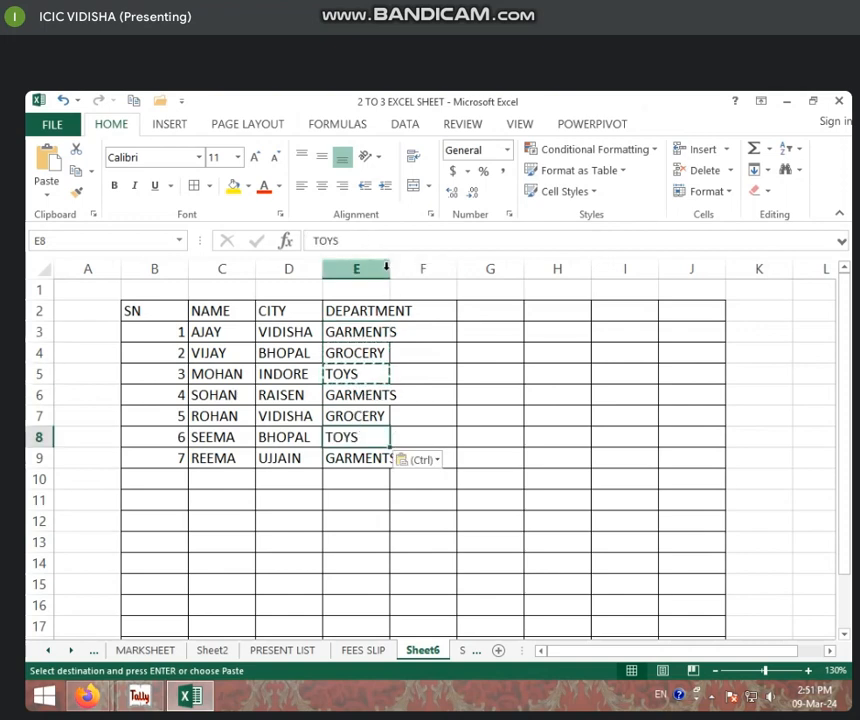
Widen column E so the DEPARTMENT heading fits inside its cell.
{"action": "left_click", "coordinate": [388, 268]}
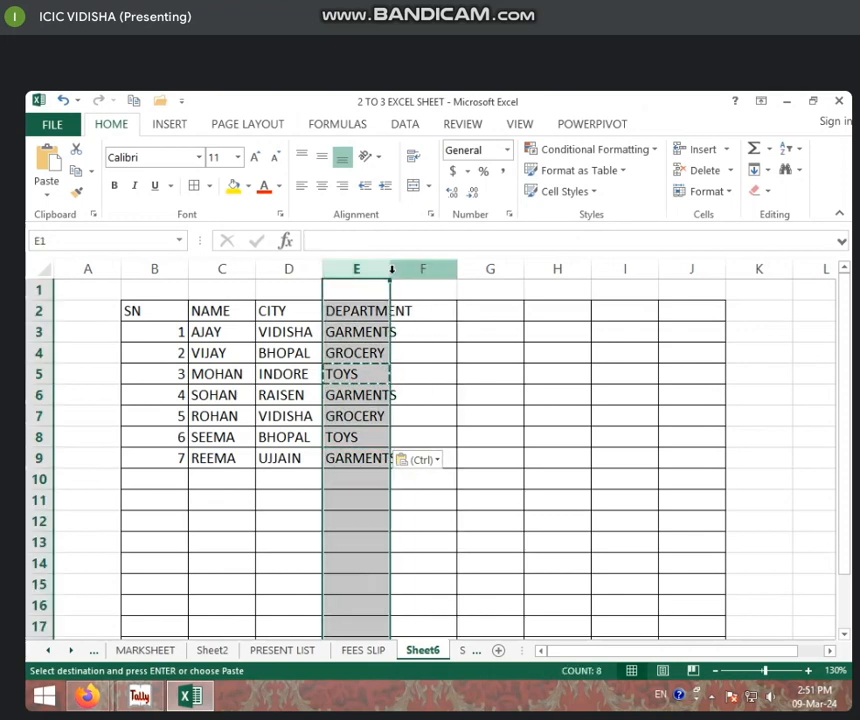
{"action": "left_click", "coordinate": [391, 268]}
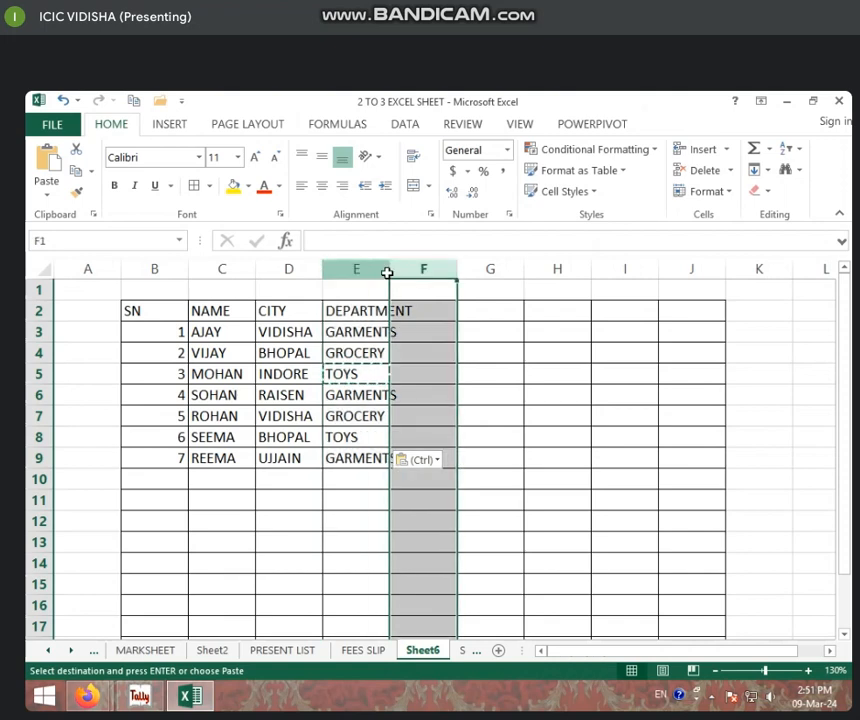
{"action": "left_click", "coordinate": [385, 268]}
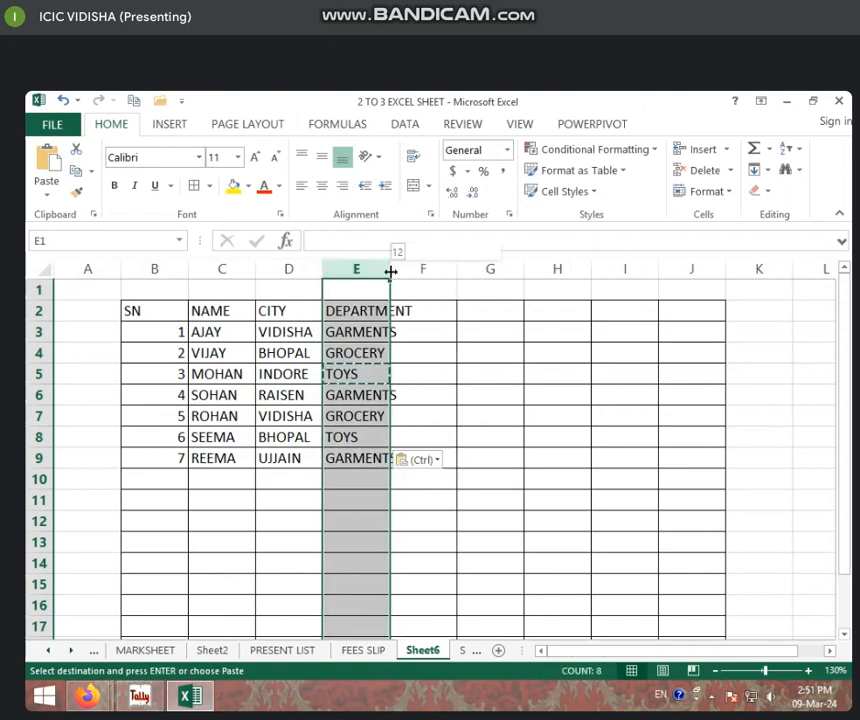
{"action": "left_click_drag", "start_coordinate": [392, 270], "coordinate": [431, 277]}
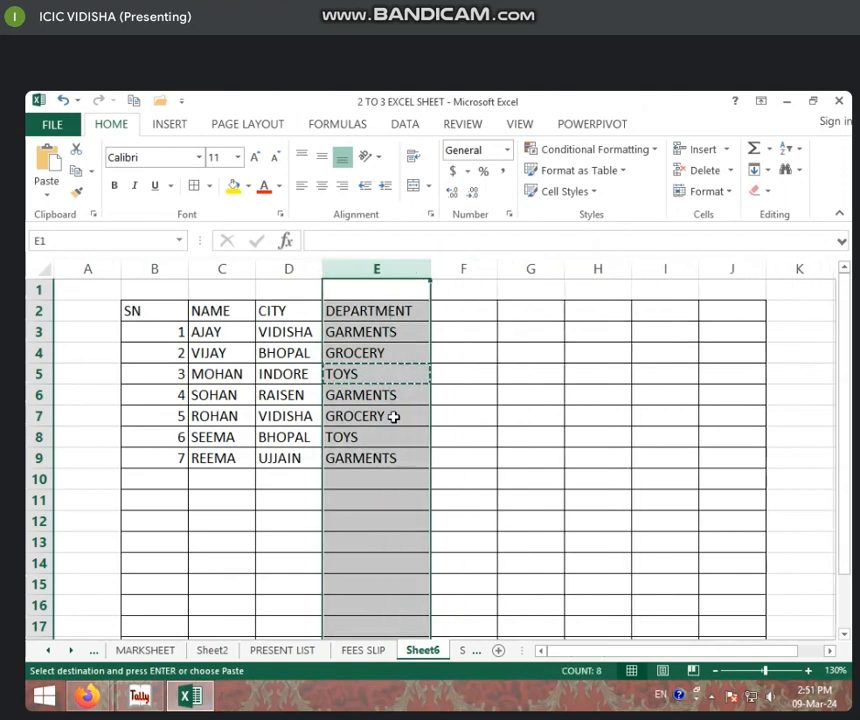
{"action": "left_click", "coordinate": [392, 415]}
Fill the header cells B2:E2 with yellow.
{"action": "left_click_drag", "start_coordinate": [126, 320], "coordinate": [380, 305]}
{"action": "left_click", "coordinate": [232, 186]}
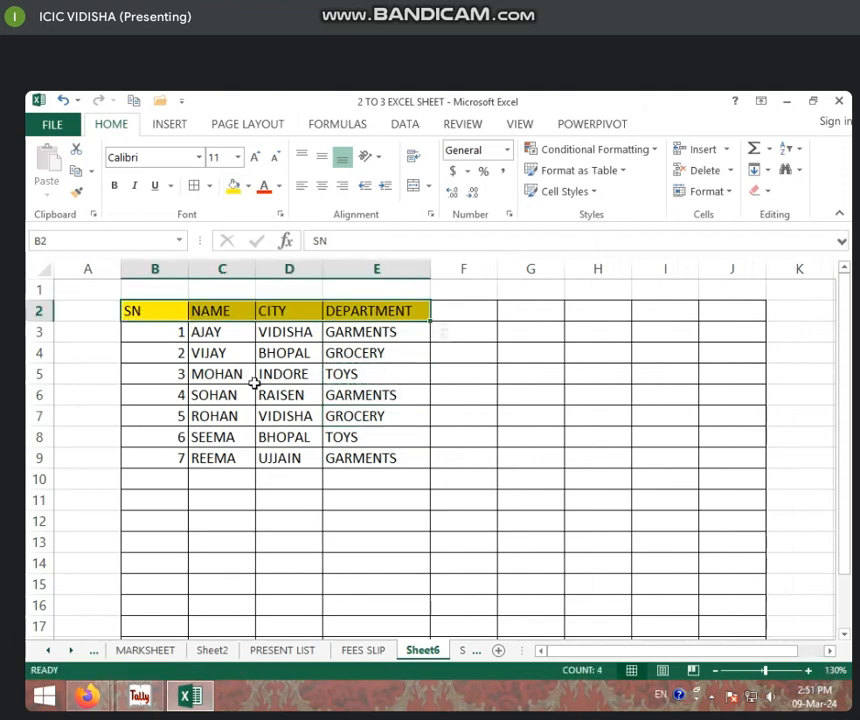
{"action": "left_click", "coordinate": [240, 376]}
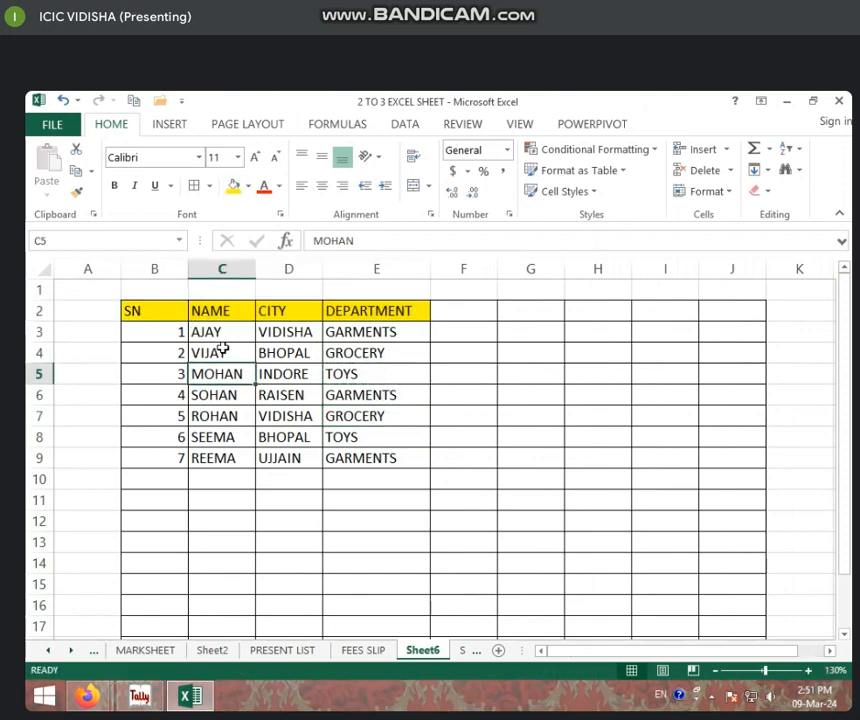
Review the entries in the NAME, CITY and DEPARTMENT columns of the table.
{"action": "left_click", "coordinate": [278, 392]}
{"action": "left_click_drag", "start_coordinate": [225, 332], "coordinate": [228, 458]}
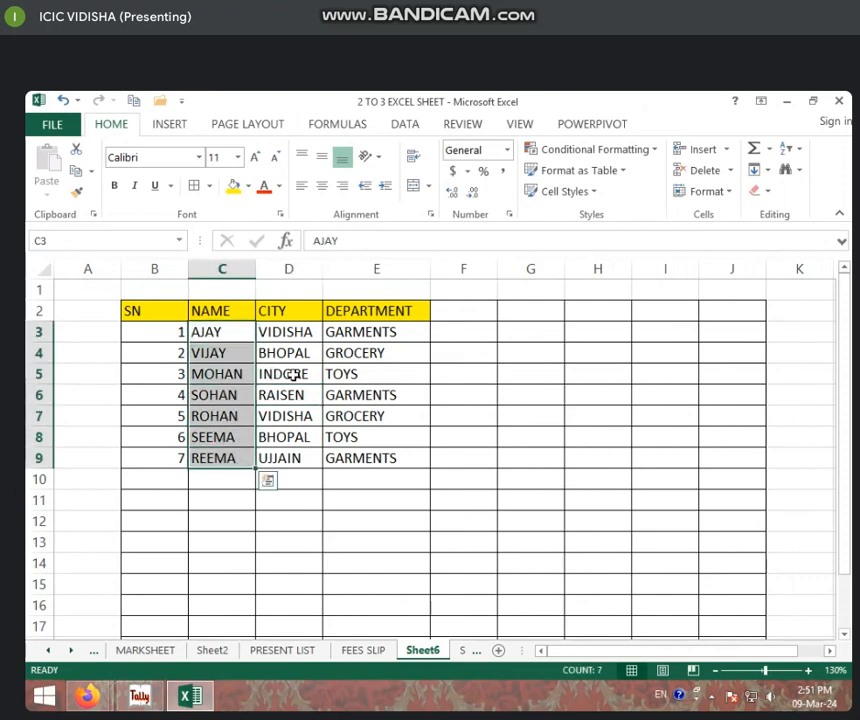
{"action": "left_click_drag", "start_coordinate": [278, 332], "coordinate": [292, 458]}
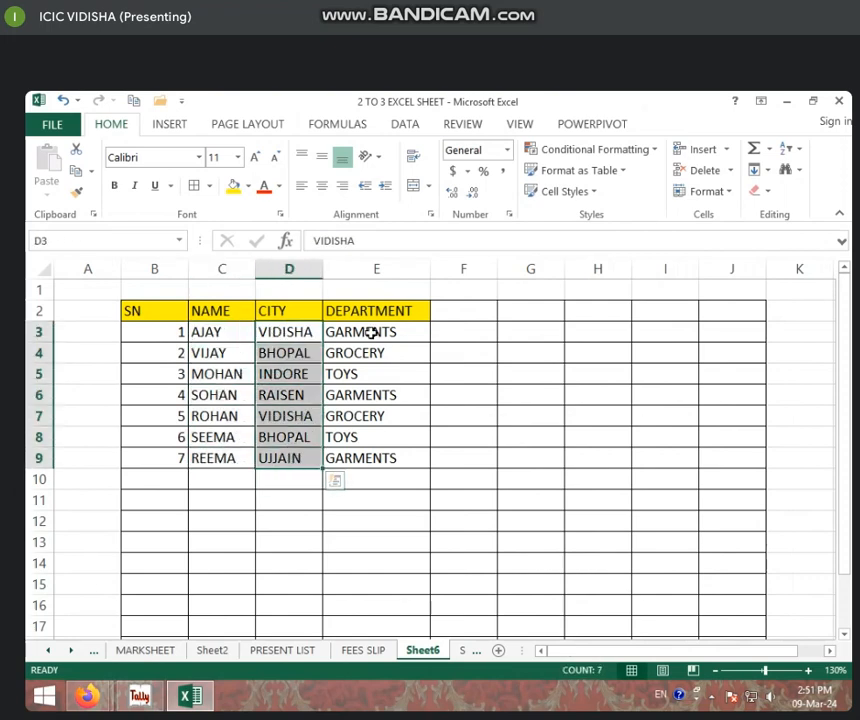
{"action": "left_click_drag", "start_coordinate": [369, 330], "coordinate": [392, 470]}
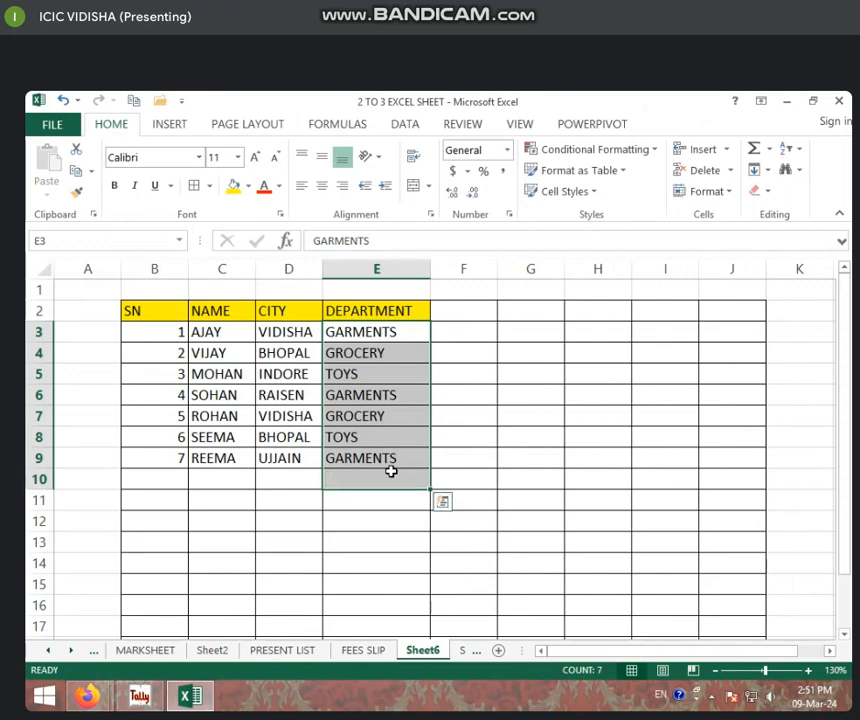
{"action": "left_click", "coordinate": [392, 471]}
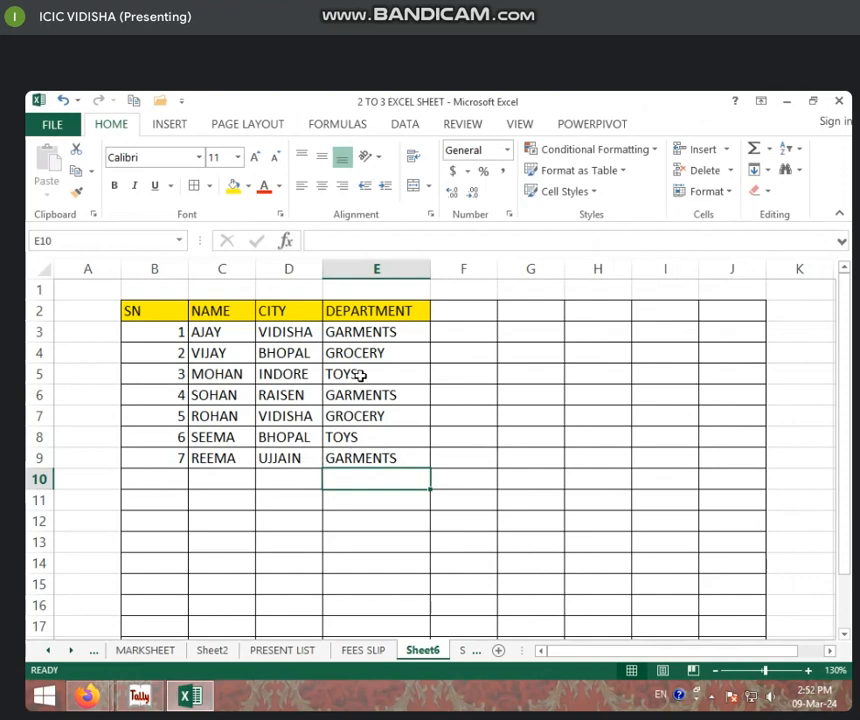
Examine the available sort and filter commands and the NAME and SN columns they can be applied to.
{"action": "left_click", "coordinate": [300, 350]}
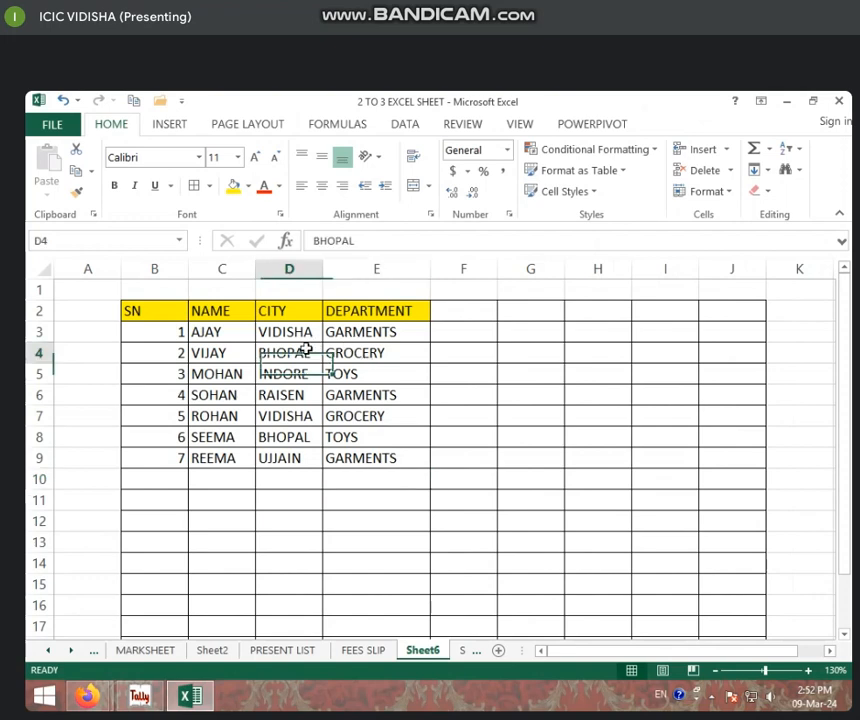
{"action": "left_click", "coordinate": [405, 126]}
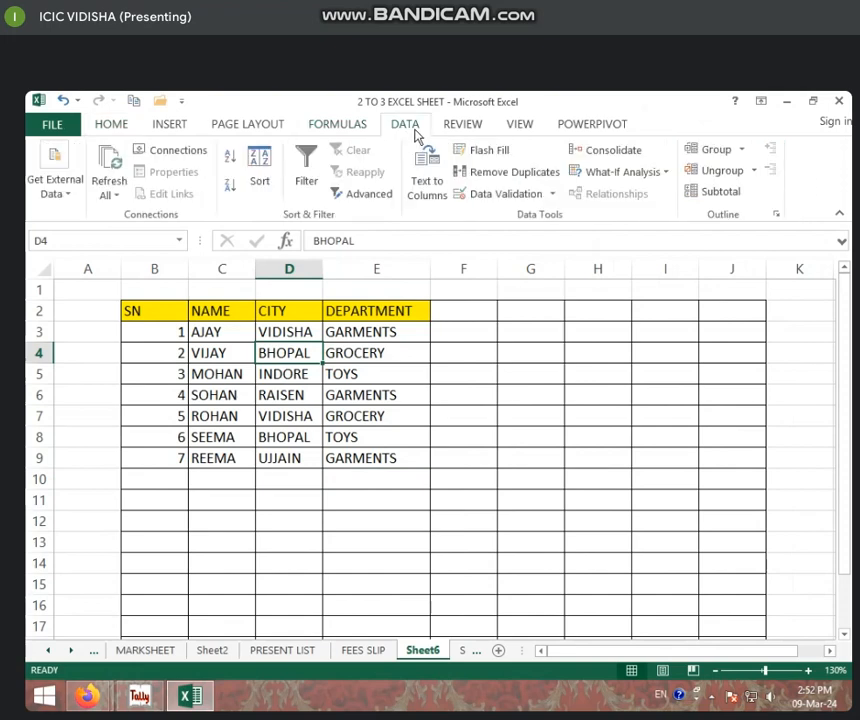
{"action": "left_click", "coordinate": [112, 125]}
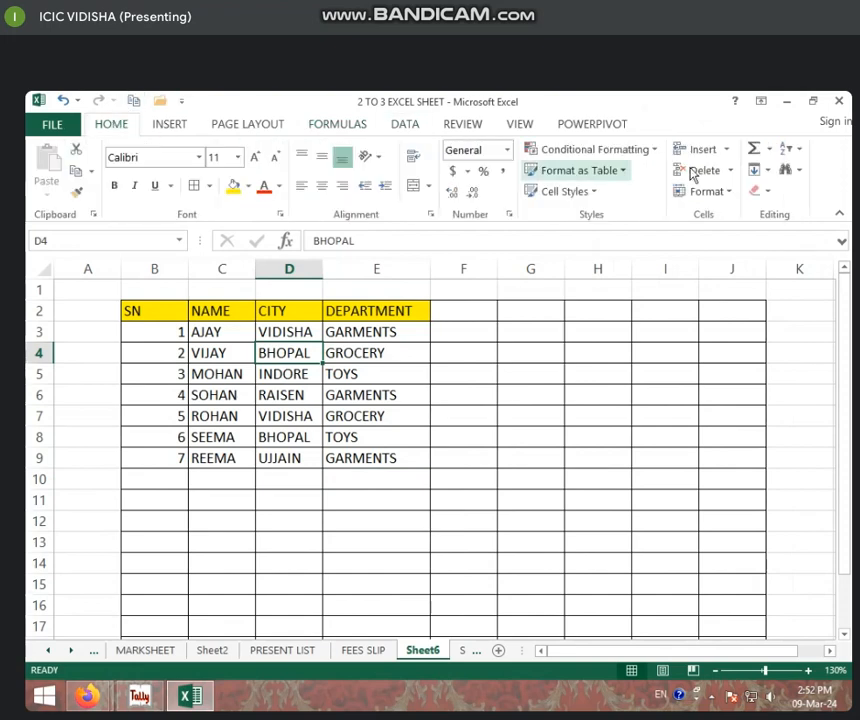
{"action": "left_click", "coordinate": [796, 150]}
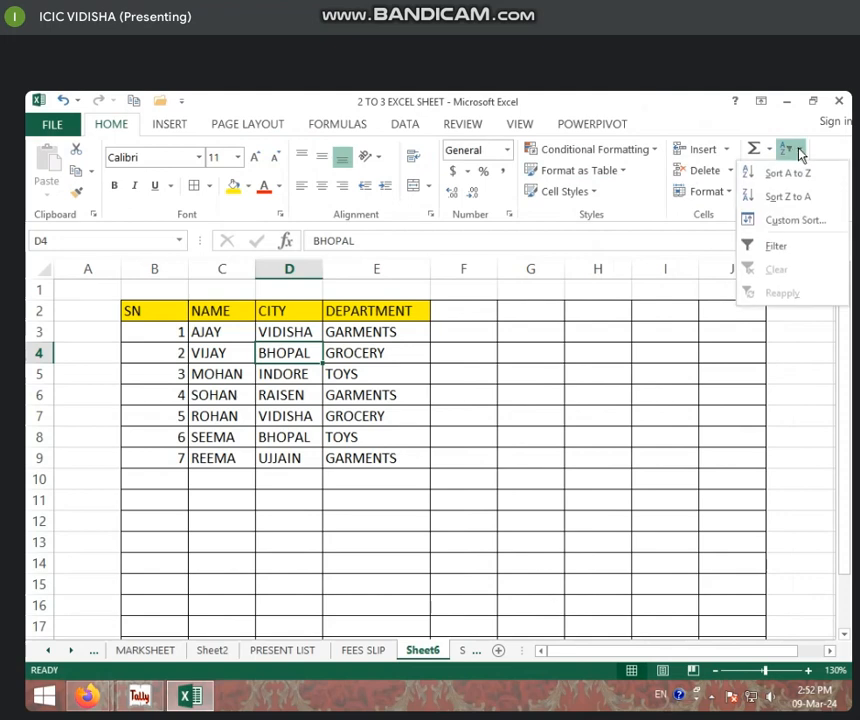
{"action": "left_click", "coordinate": [291, 366]}
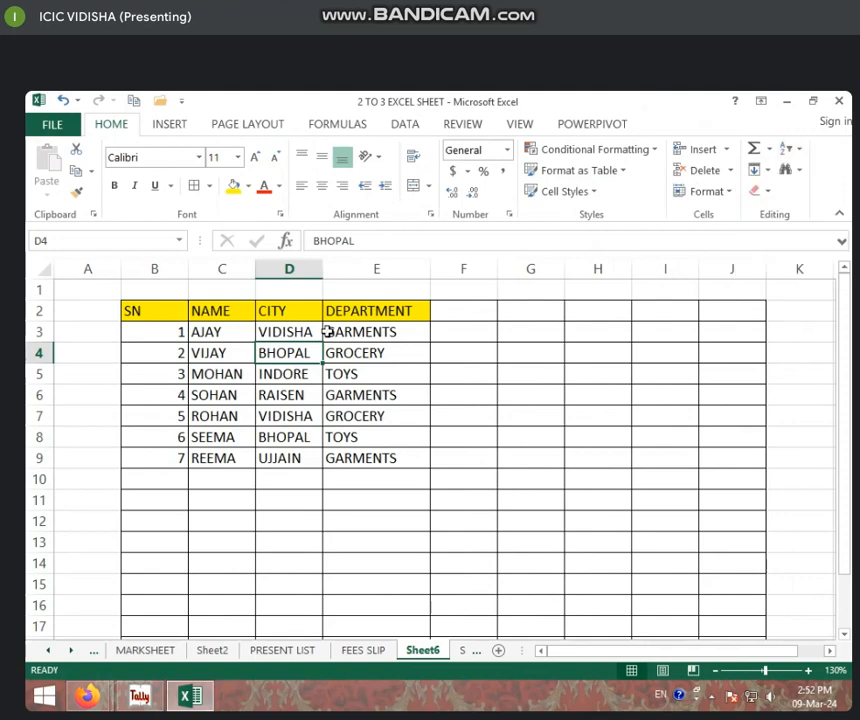
{"action": "left_click", "coordinate": [410, 129]}
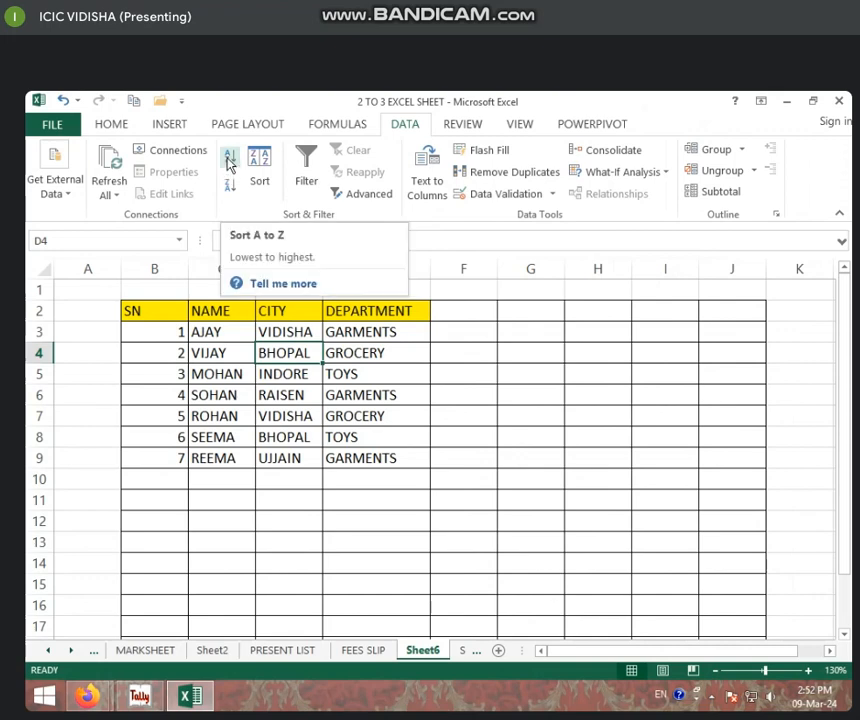
{"action": "left_click_drag", "start_coordinate": [227, 334], "coordinate": [226, 458]}
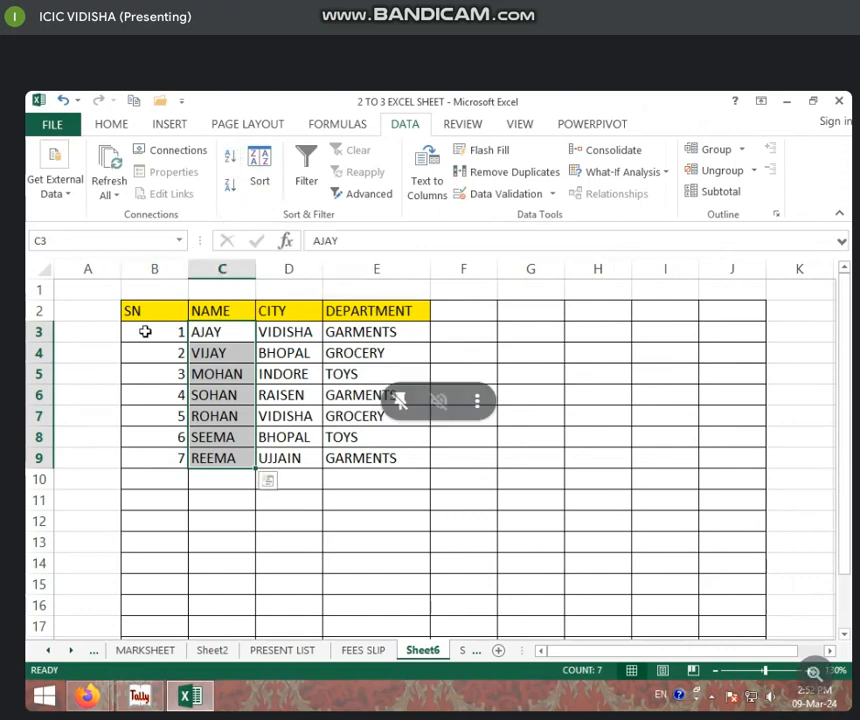
{"action": "left_click_drag", "start_coordinate": [144, 331], "coordinate": [150, 457]}
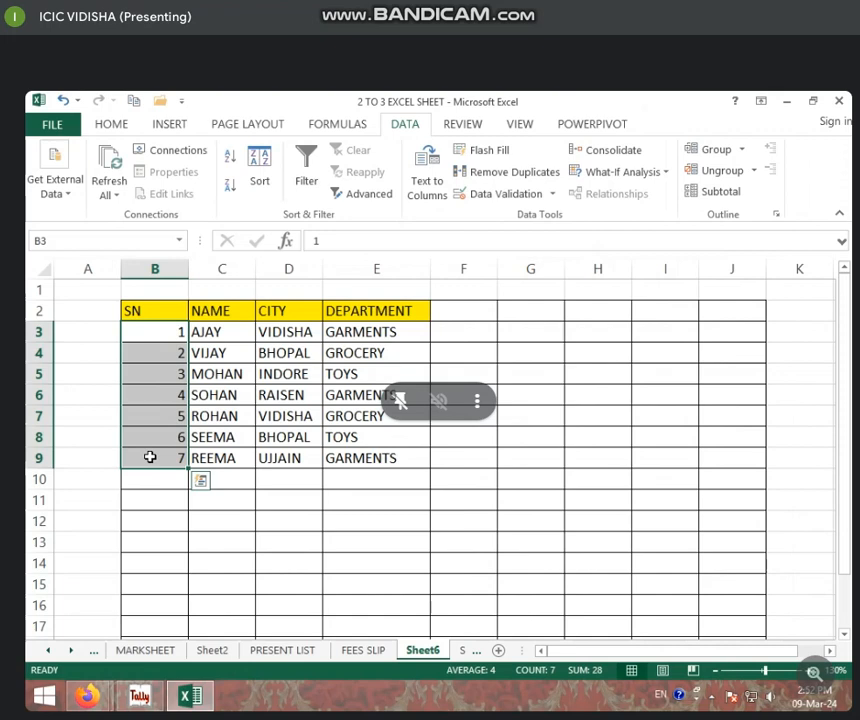
{"action": "left_click", "coordinate": [167, 456]}
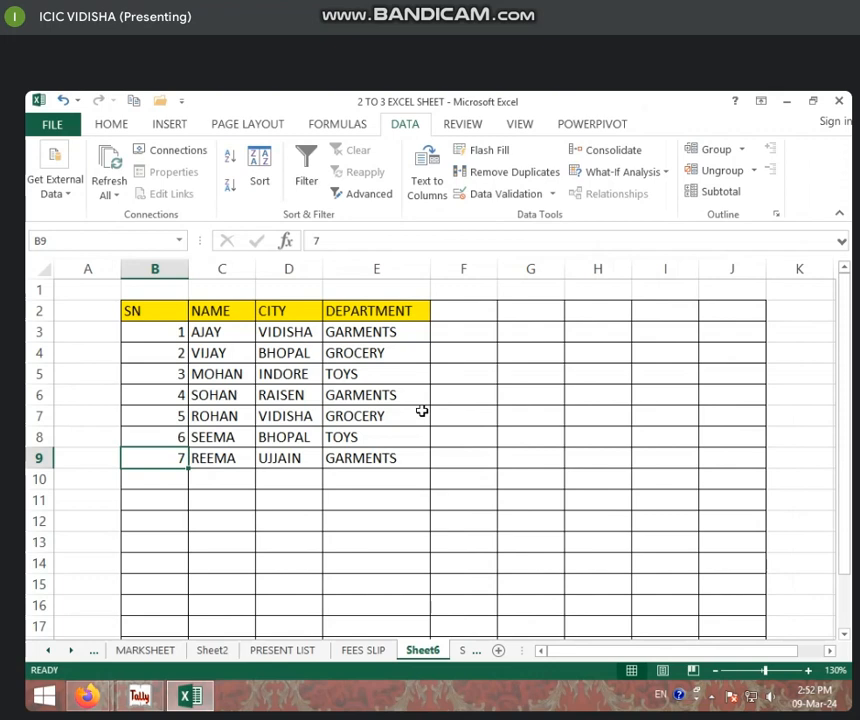
Sort the table by the SN numbers in B3:B9 from largest to smallest, expanding the selection to the neighbouring columns.
{"action": "left_click", "coordinate": [365, 413]}
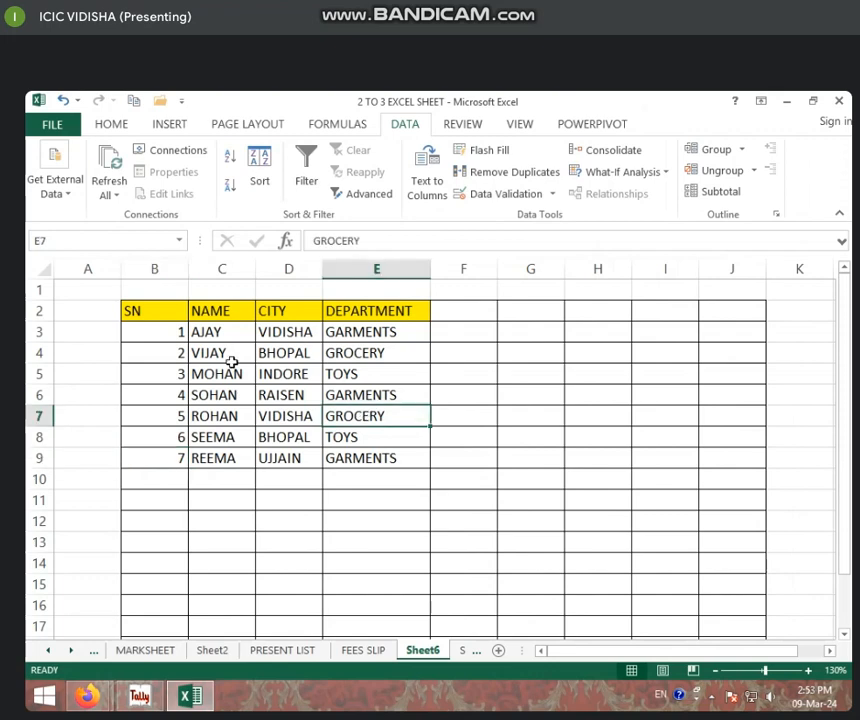
{"action": "left_click_drag", "start_coordinate": [159, 330], "coordinate": [163, 456]}
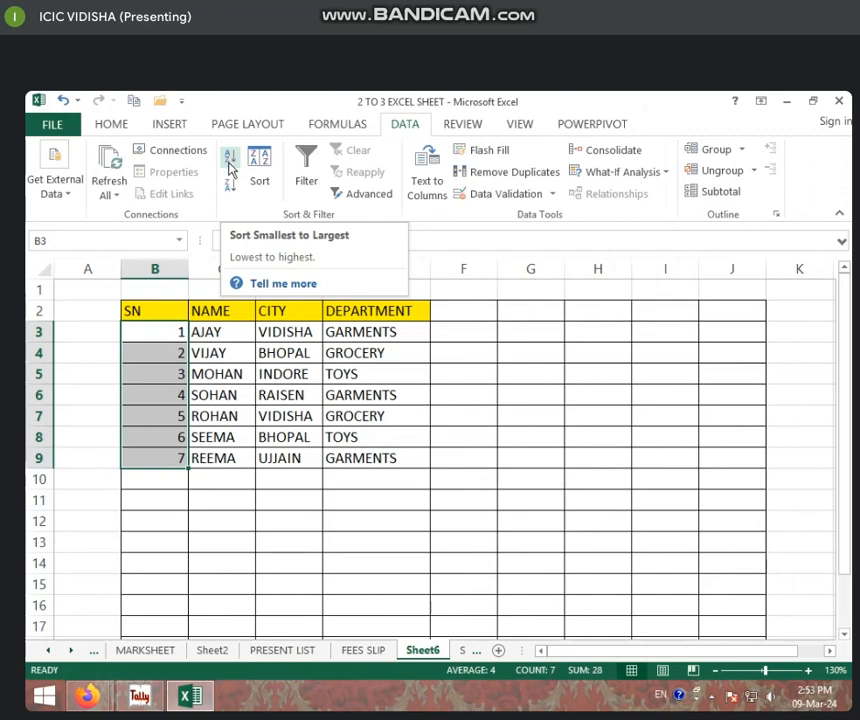
{"action": "left_click", "coordinate": [229, 168]}
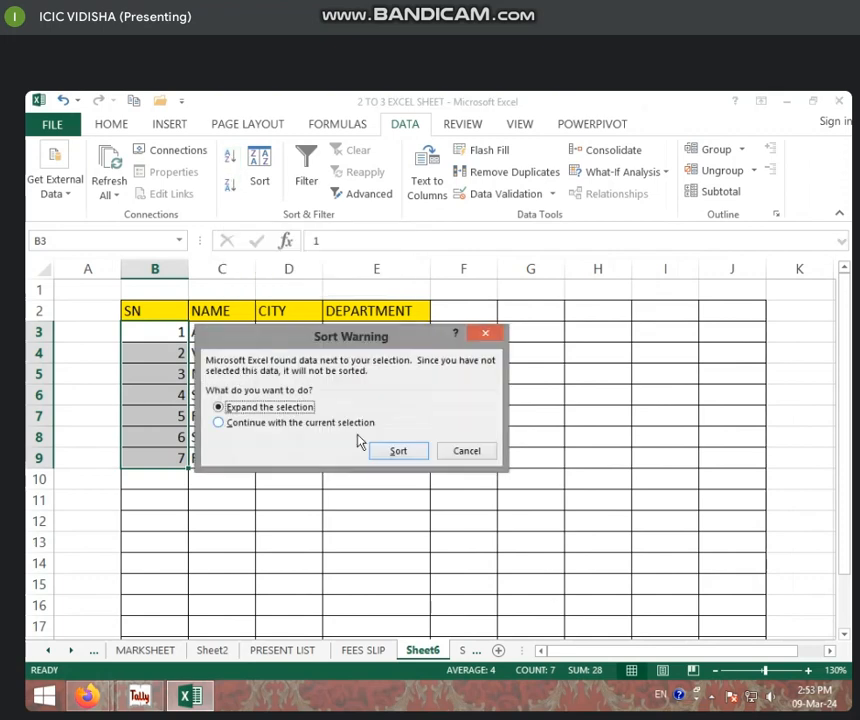
{"action": "left_click", "coordinate": [409, 456]}
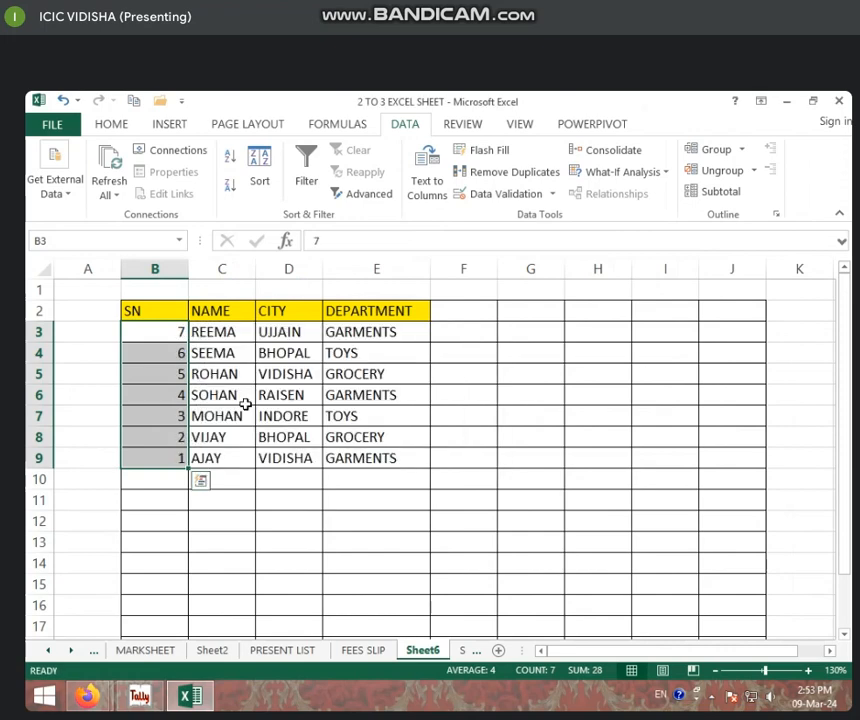
{"action": "left_click", "coordinate": [177, 334]}
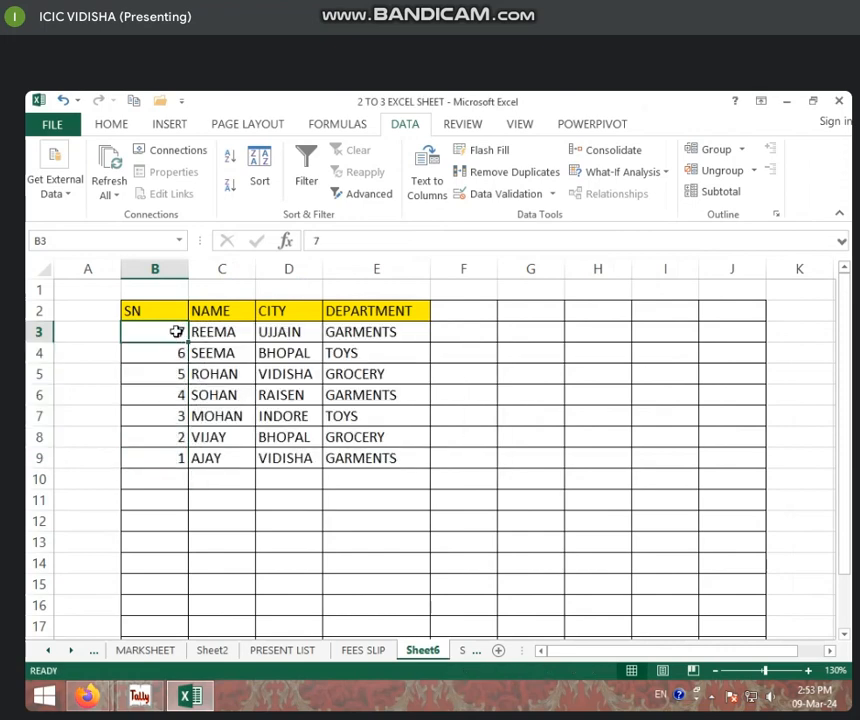
{"action": "left_click", "coordinate": [169, 459]}
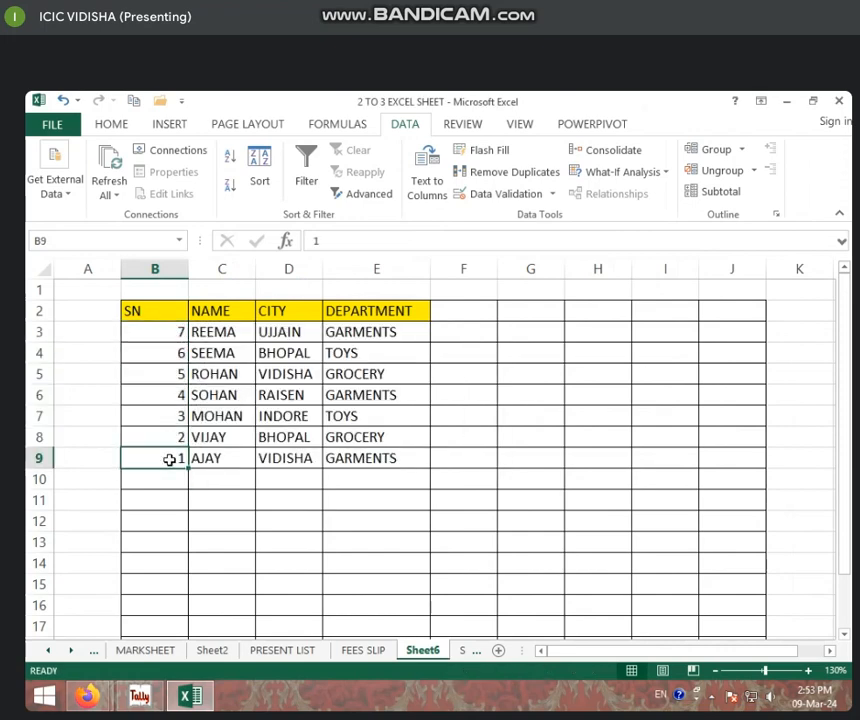
{"action": "left_click", "coordinate": [158, 416]}
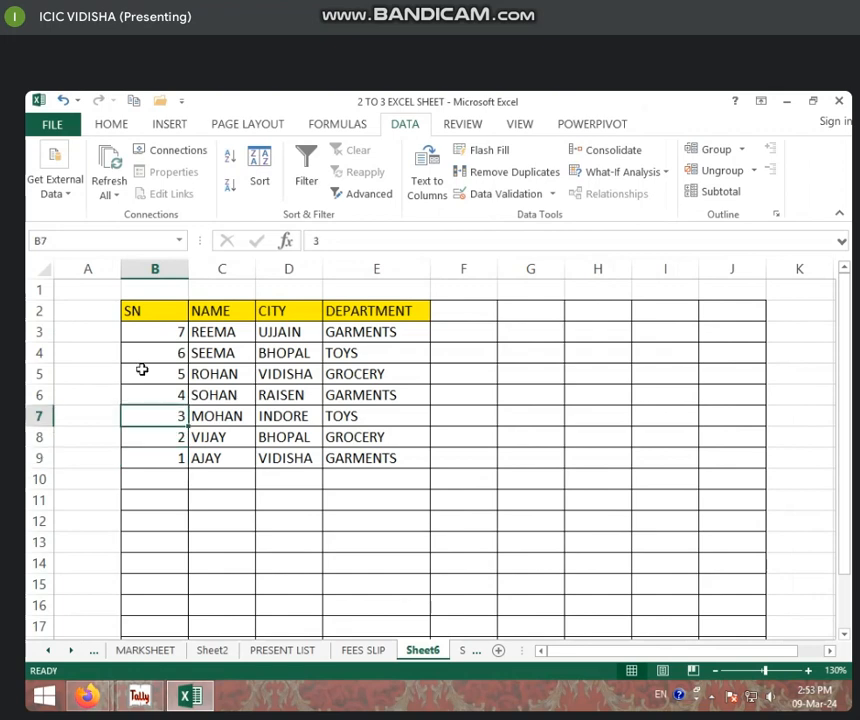
{"action": "left_click", "coordinate": [144, 331]}
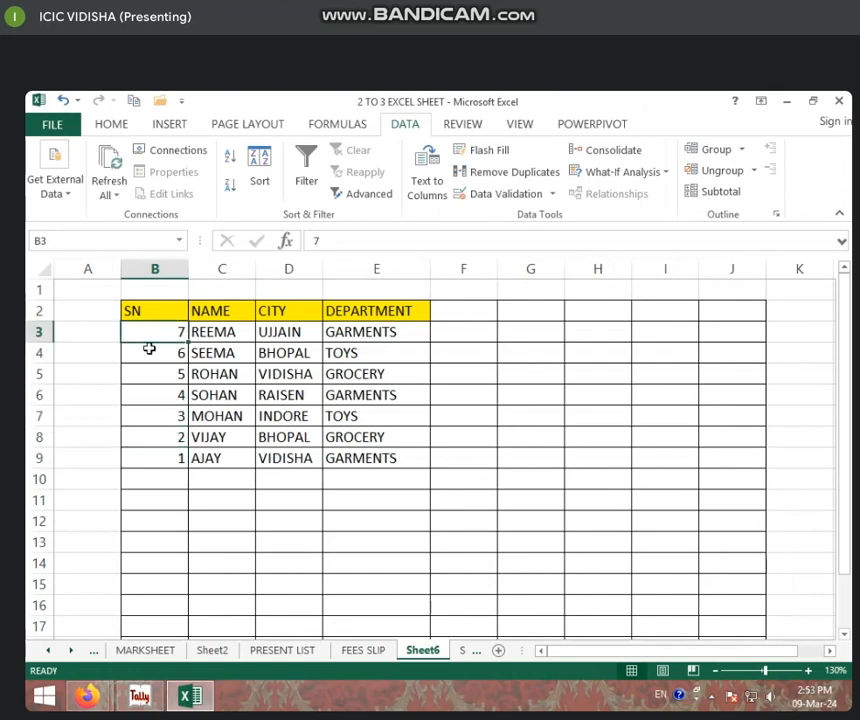
Replace the serial numbers in B4:B9 with the out-of-order values 5, 6, 3, 4, 1 and 2.
{"action": "left_click", "coordinate": [148, 348]}
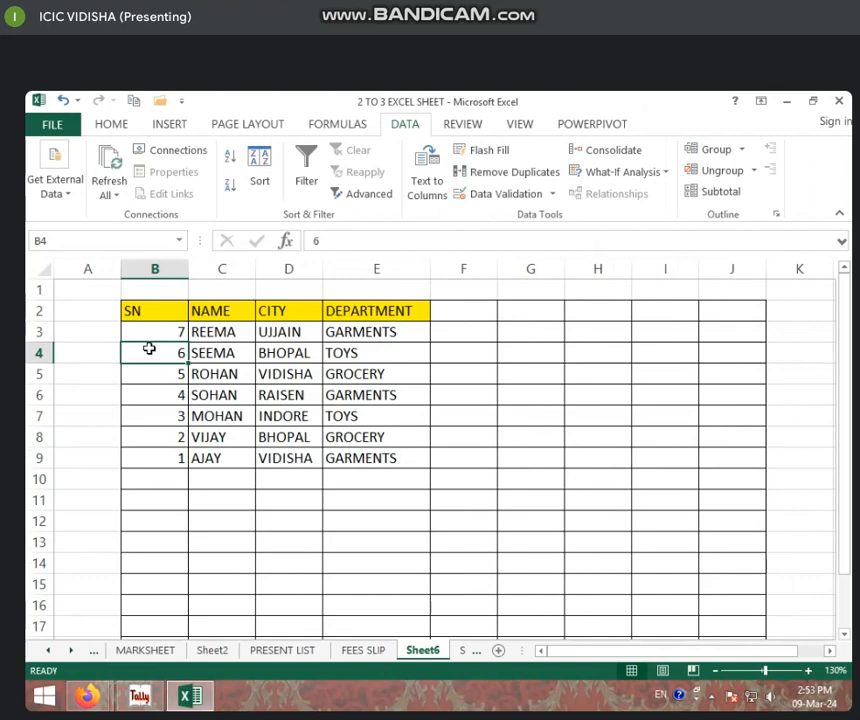
{"action": "type", "text": "5"}
{"action": "key", "text": "Return"}
{"action": "type", "text": "9"}
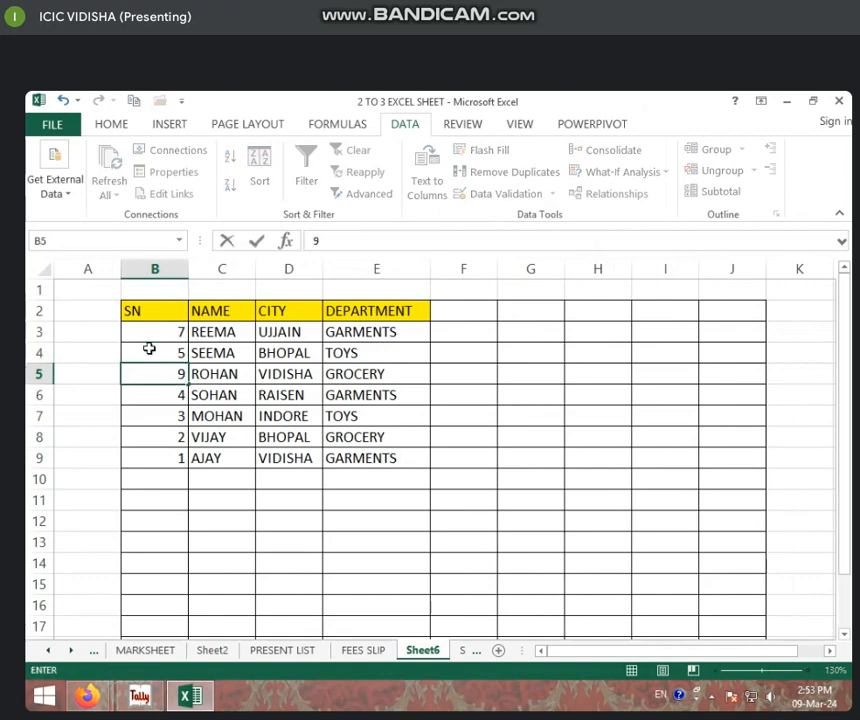
{"action": "key", "text": "BackSpace"}
{"action": "type", "text": "6"}
{"action": "key", "text": "Return"}
{"action": "type", "text": "3"}
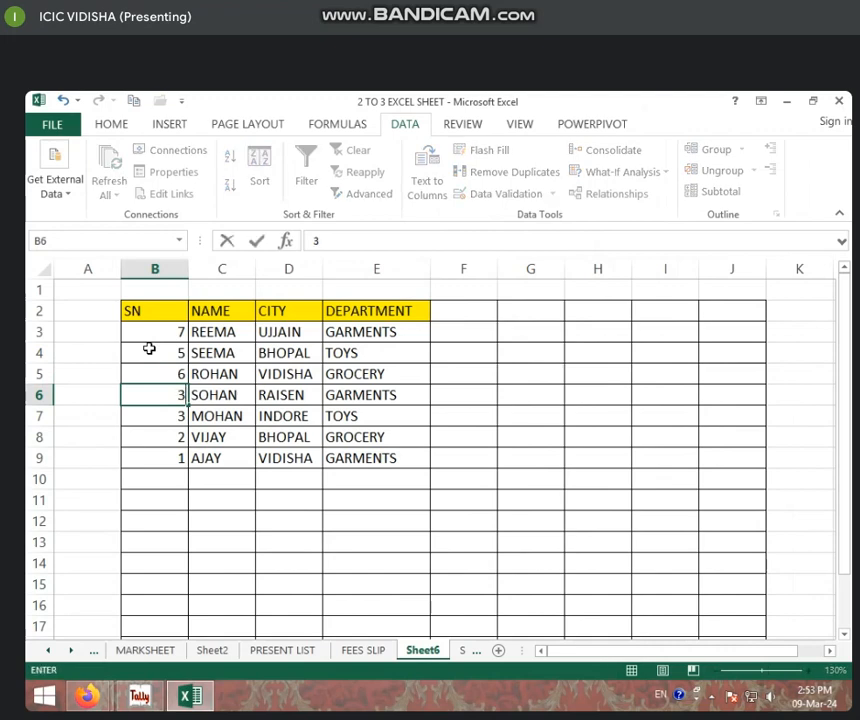
{"action": "key", "text": "Return"}
{"action": "type", "text": "4"}
{"action": "key", "text": "Return"}
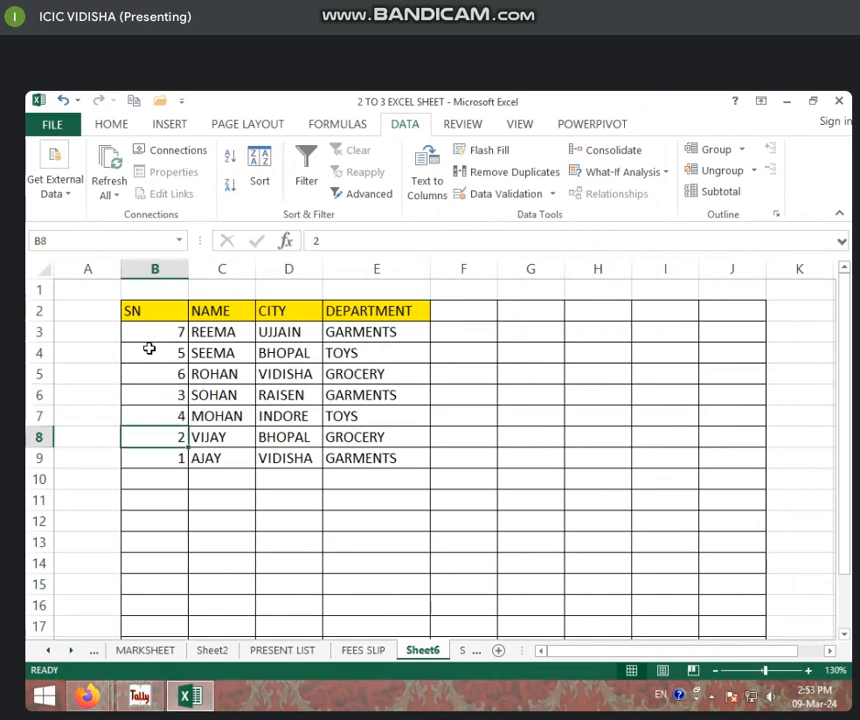
{"action": "type", "text": "1"}
{"action": "key", "text": "Return"}
{"action": "type", "text": "2"}
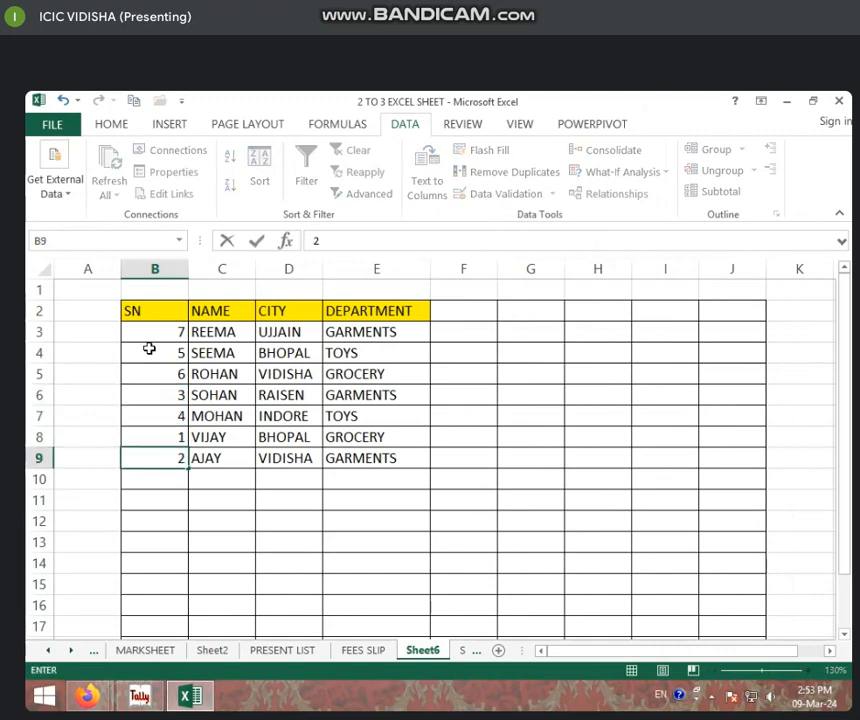
{"action": "left_click", "coordinate": [200, 498]}
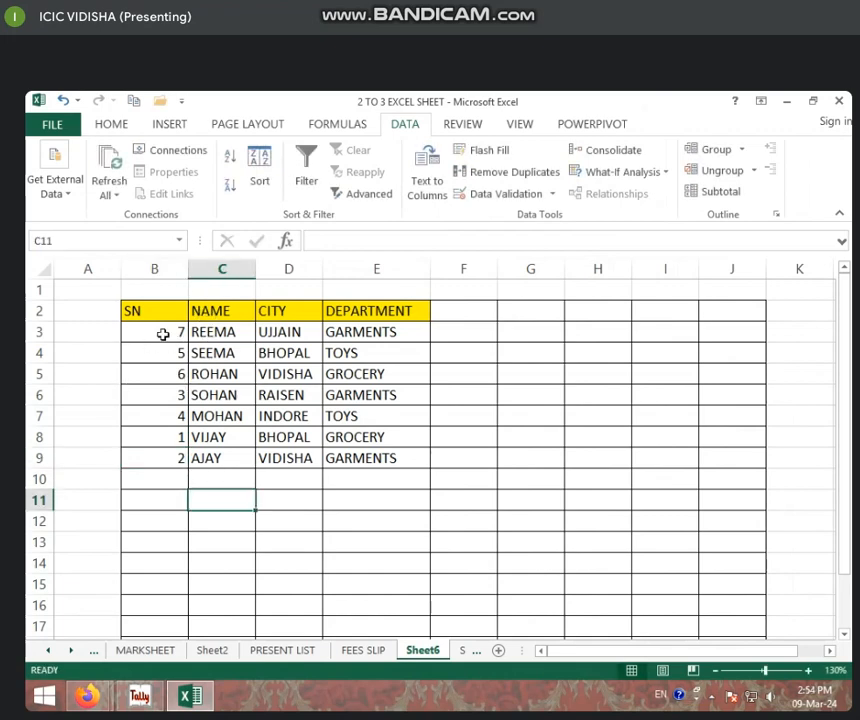
Sort the table by the SN numbers from smallest to largest, expanding the selection so whole rows move together.
{"action": "left_click_drag", "start_coordinate": [163, 334], "coordinate": [164, 457]}
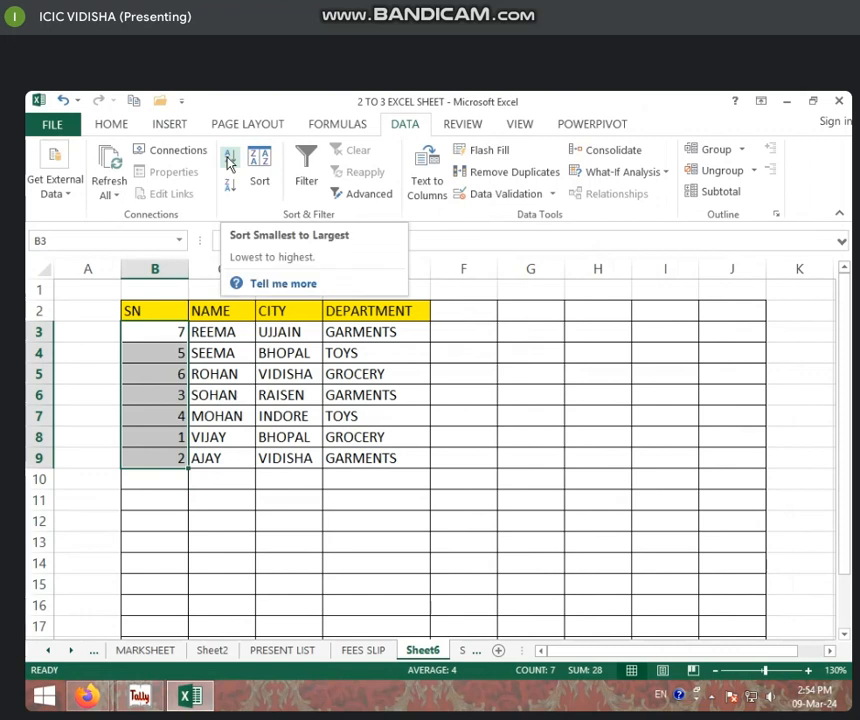
{"action": "left_click", "coordinate": [230, 163]}
{"action": "left_click", "coordinate": [396, 450]}
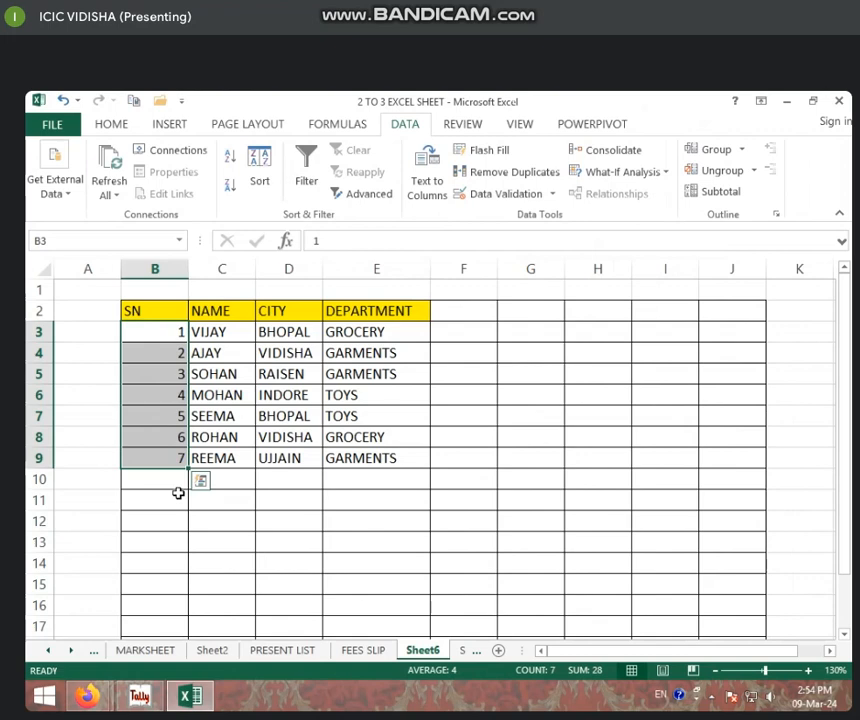
{"action": "left_click", "coordinate": [215, 438]}
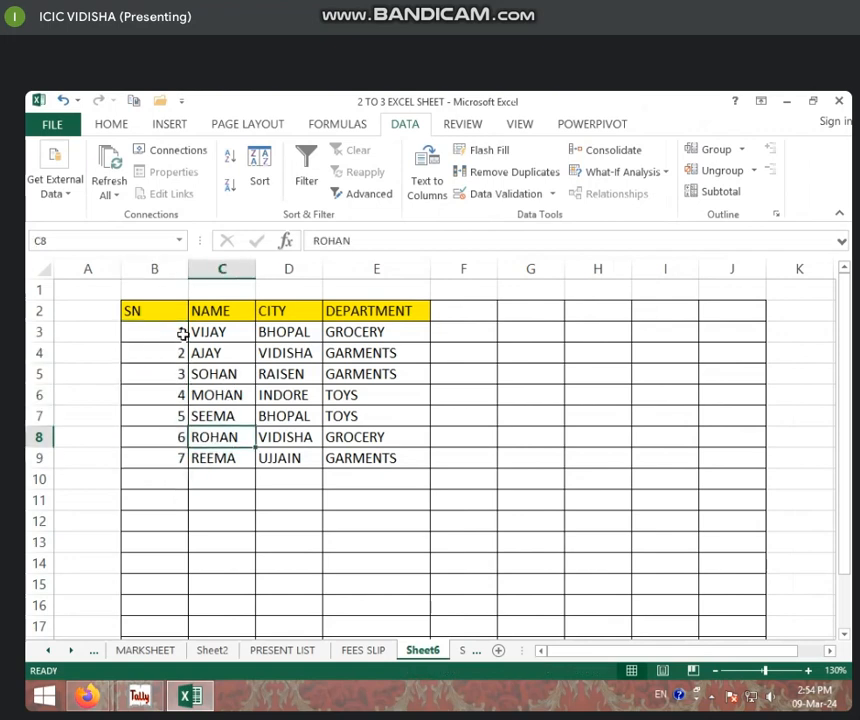
{"action": "left_click", "coordinate": [226, 416]}
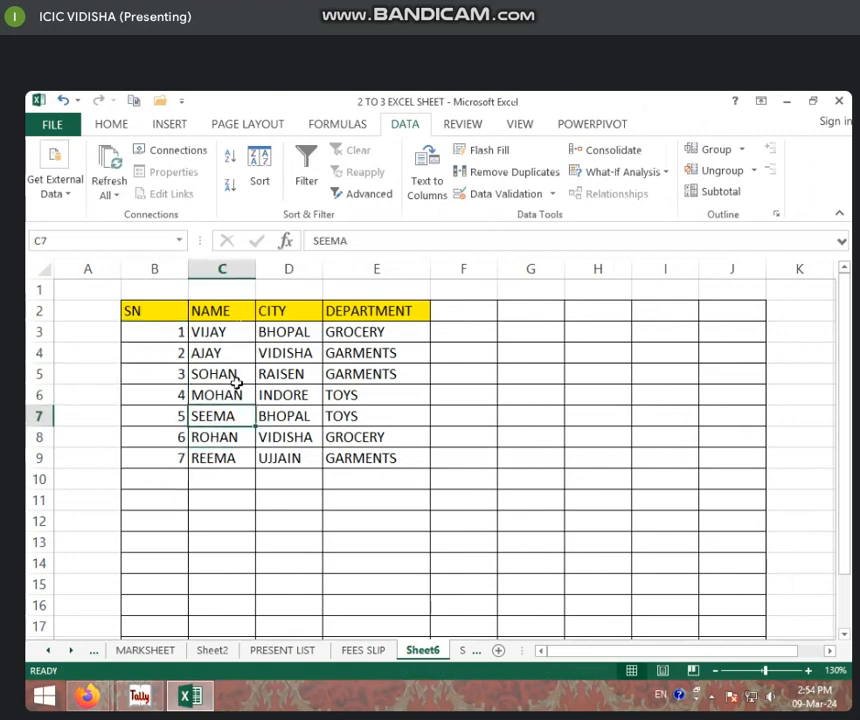
Compare the sort orders offered for the text in the NAME column with those offered for the numbers in SN.
{"action": "left_click_drag", "start_coordinate": [239, 327], "coordinate": [227, 467]}
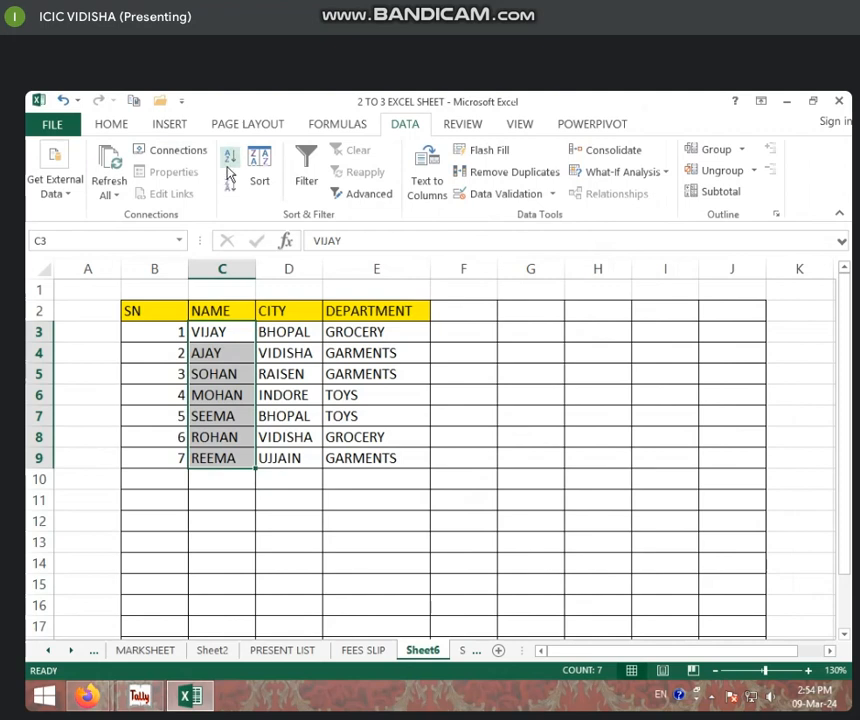
{"action": "left_click", "coordinate": [282, 456]}
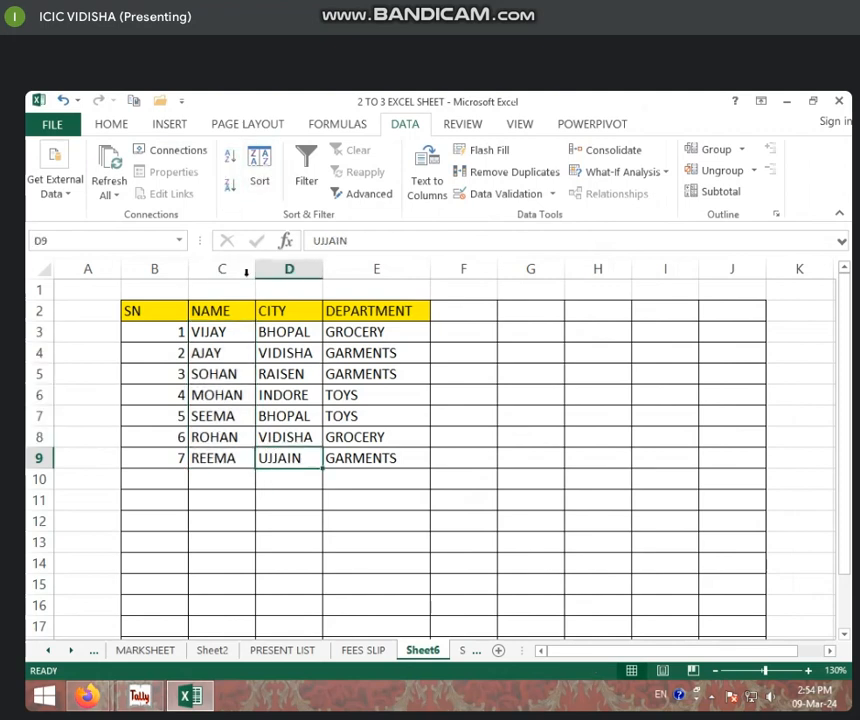
{"action": "left_click_drag", "start_coordinate": [236, 332], "coordinate": [241, 458]}
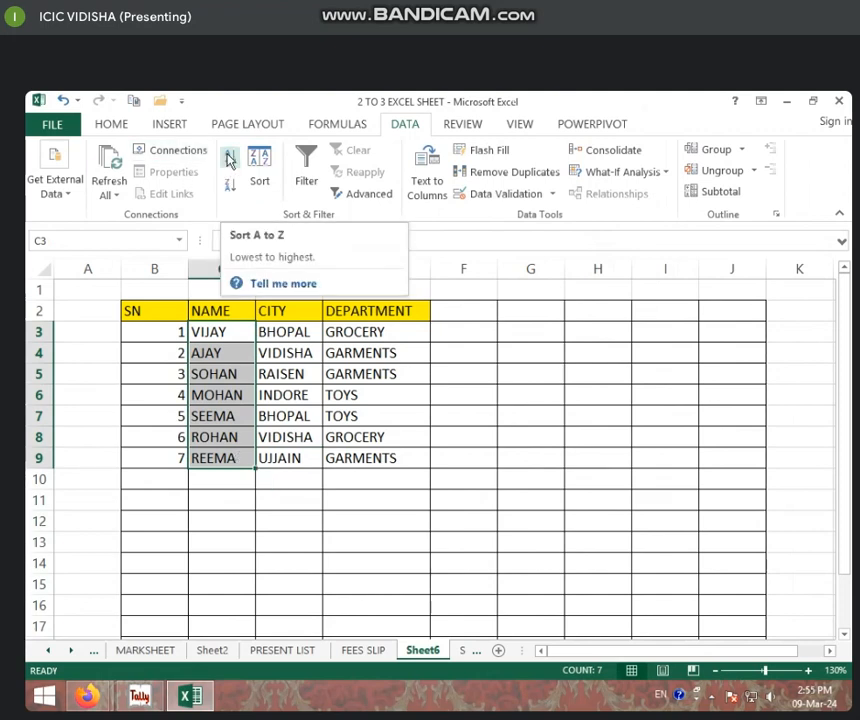
{"action": "left_click_drag", "start_coordinate": [168, 332], "coordinate": [170, 458]}
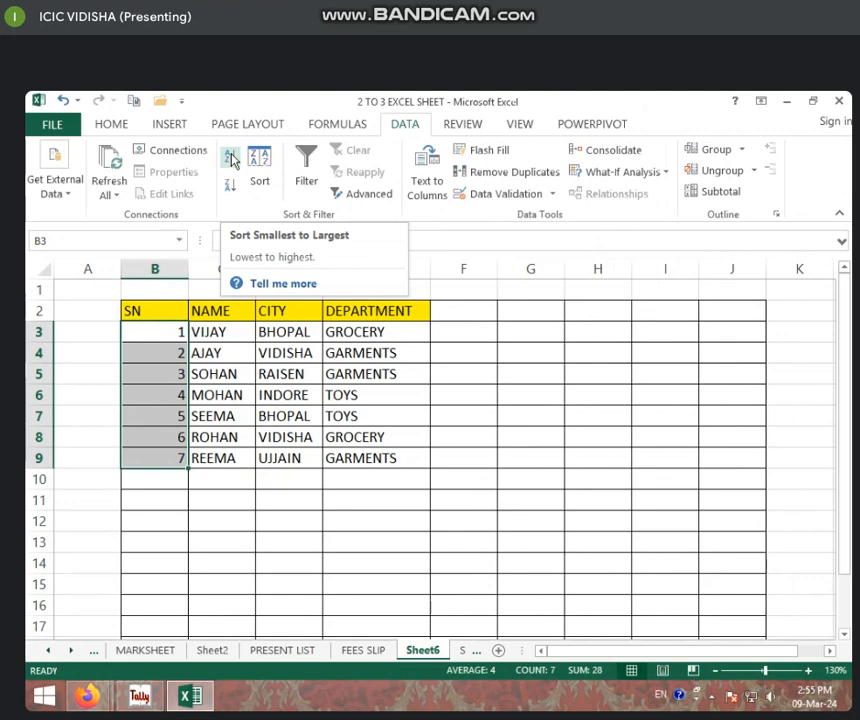
{"action": "left_click", "coordinate": [111, 124]}
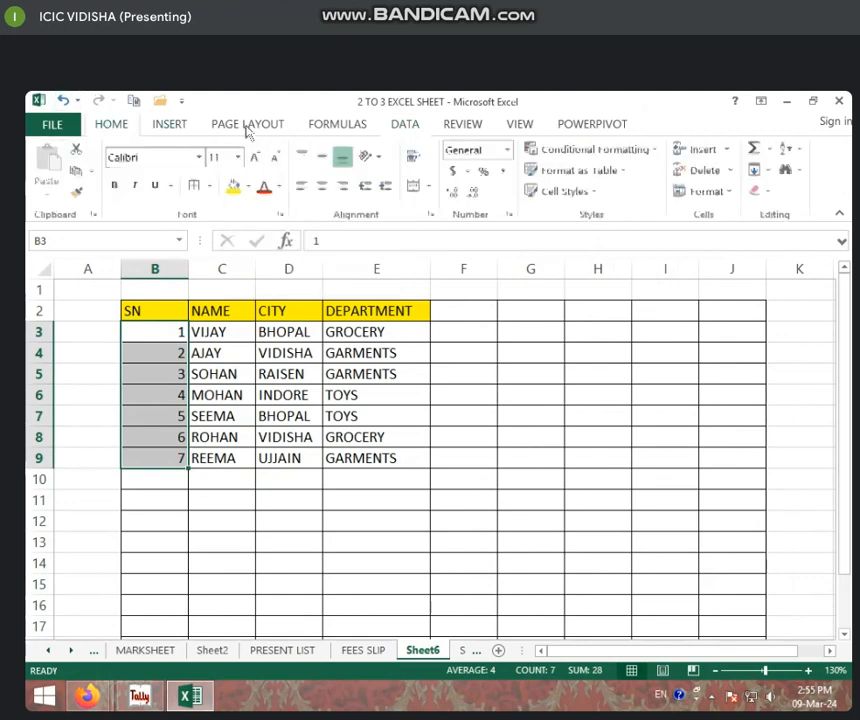
{"action": "left_click", "coordinate": [789, 150]}
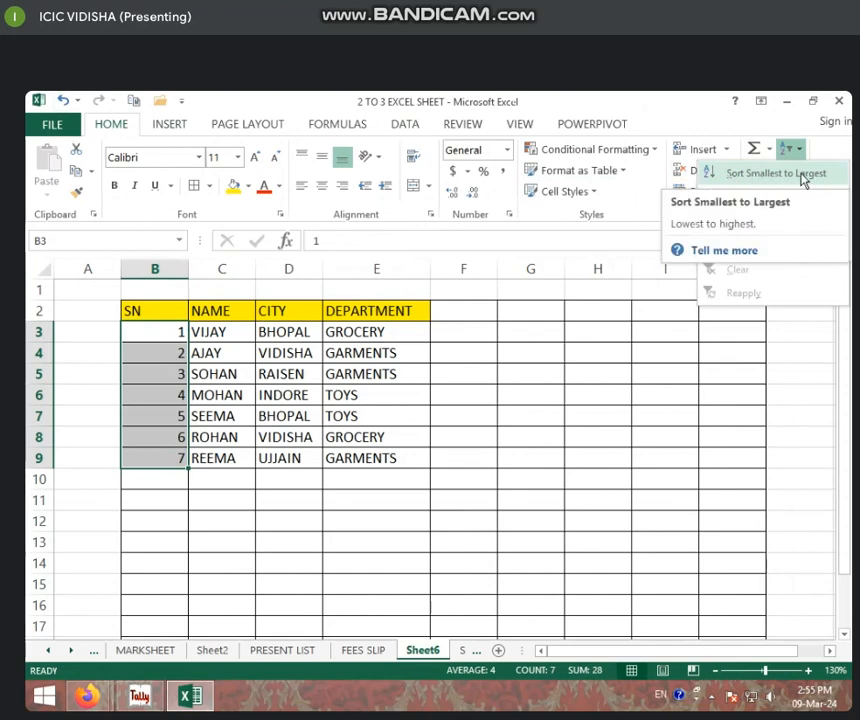
{"action": "left_click", "coordinate": [214, 325]}
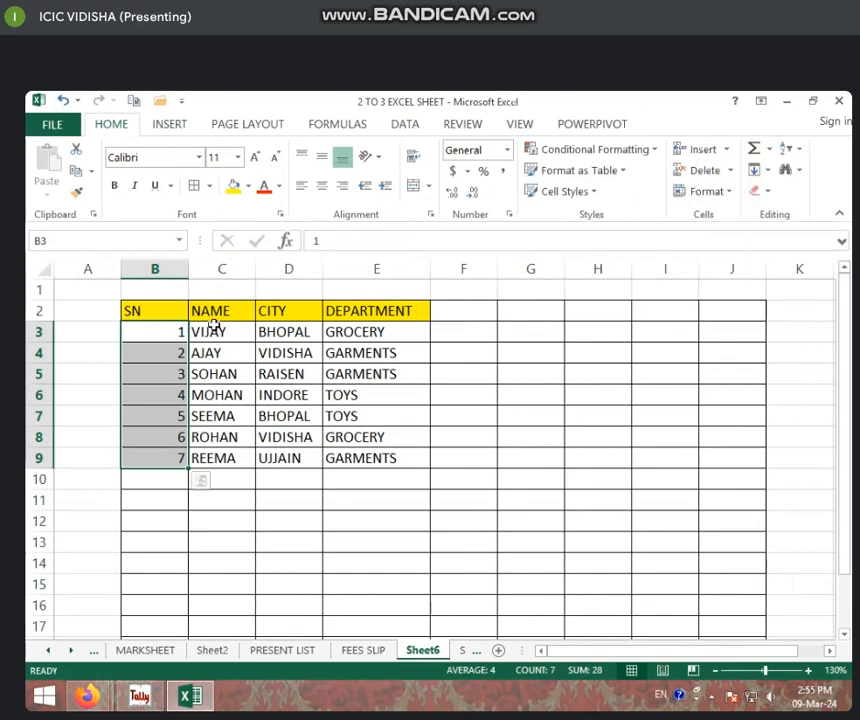
{"action": "left_click_drag", "start_coordinate": [214, 328], "coordinate": [227, 457]}
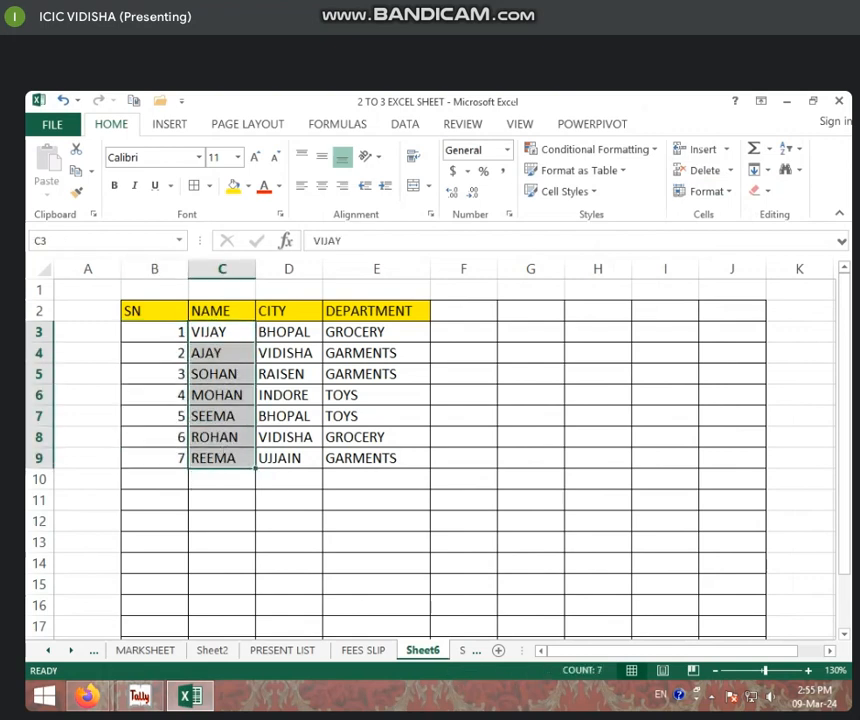
{"action": "left_click", "coordinate": [793, 151]}
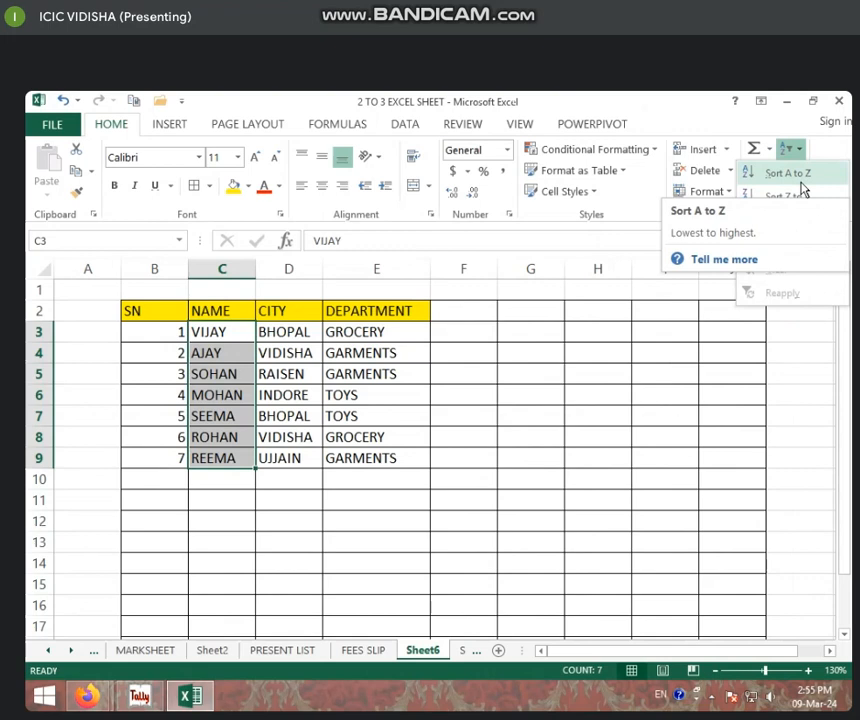
{"action": "left_click", "coordinate": [227, 351]}
{"action": "left_click", "coordinate": [228, 345]}
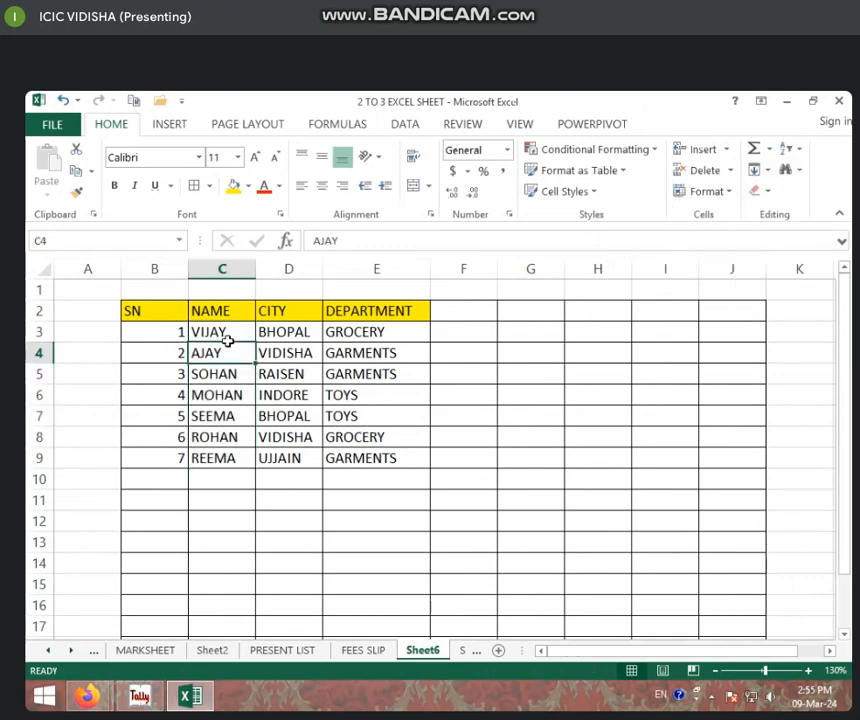
{"action": "left_click", "coordinate": [226, 336]}
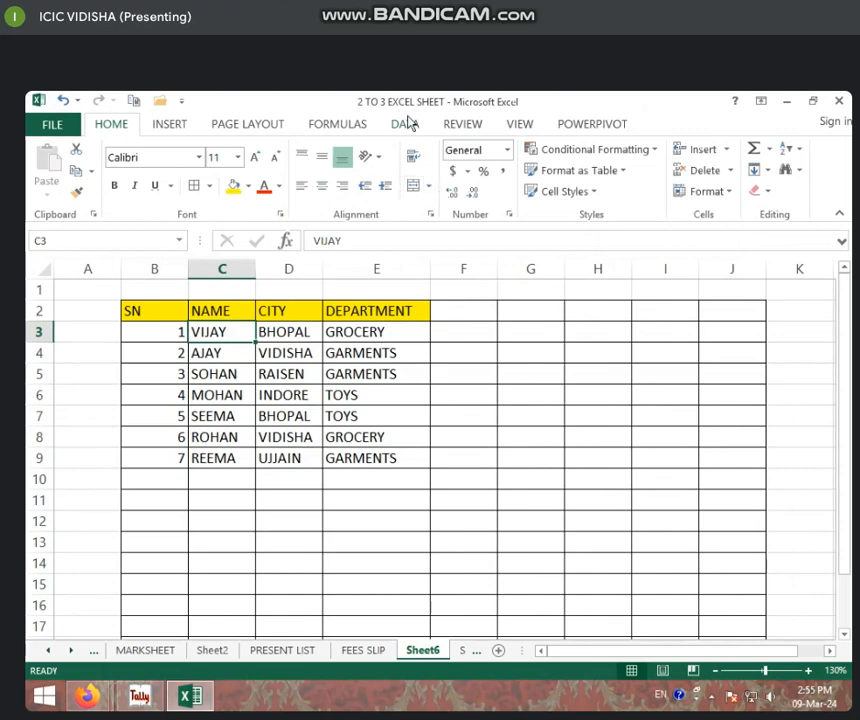
Sort the table by the NAME entries in C3:C9 from A to Z, expanding the selection to the other columns.
{"action": "left_click_drag", "start_coordinate": [225, 338], "coordinate": [236, 466]}
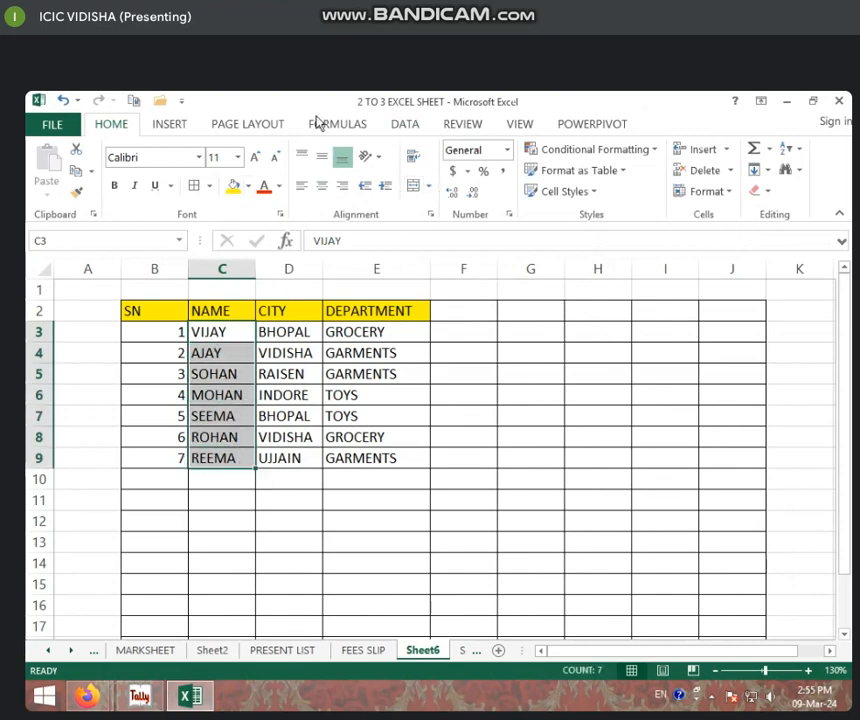
{"action": "left_click", "coordinate": [405, 124]}
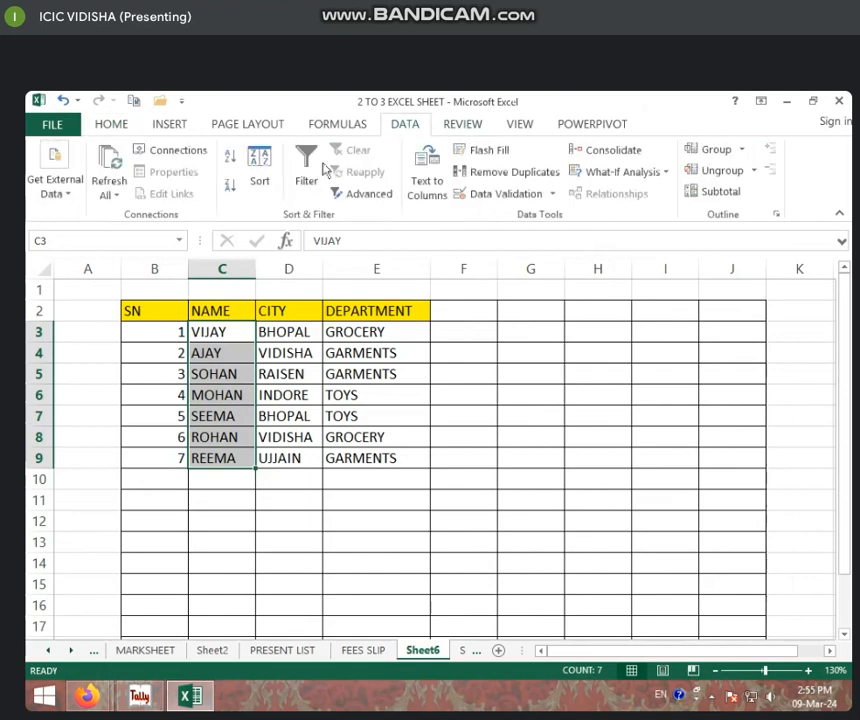
{"action": "left_click", "coordinate": [230, 160]}
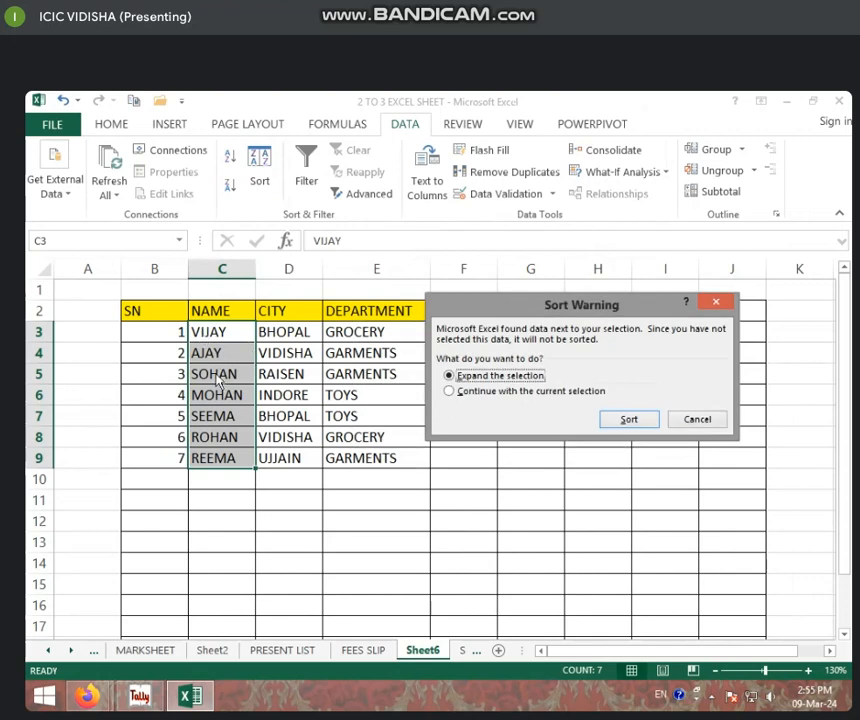
{"action": "left_click", "coordinate": [629, 419]}
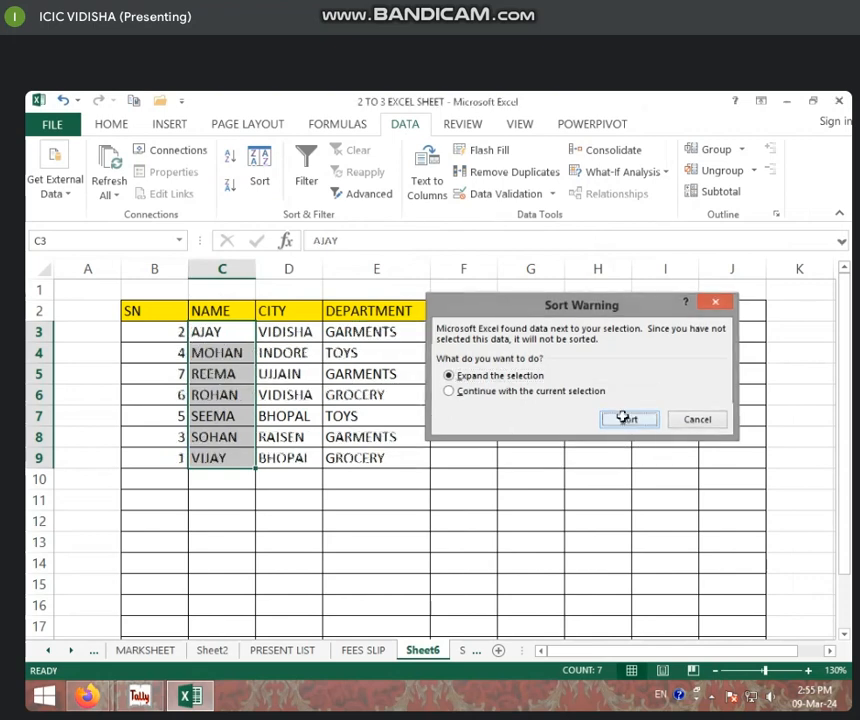
{"action": "left_click", "coordinate": [210, 335]}
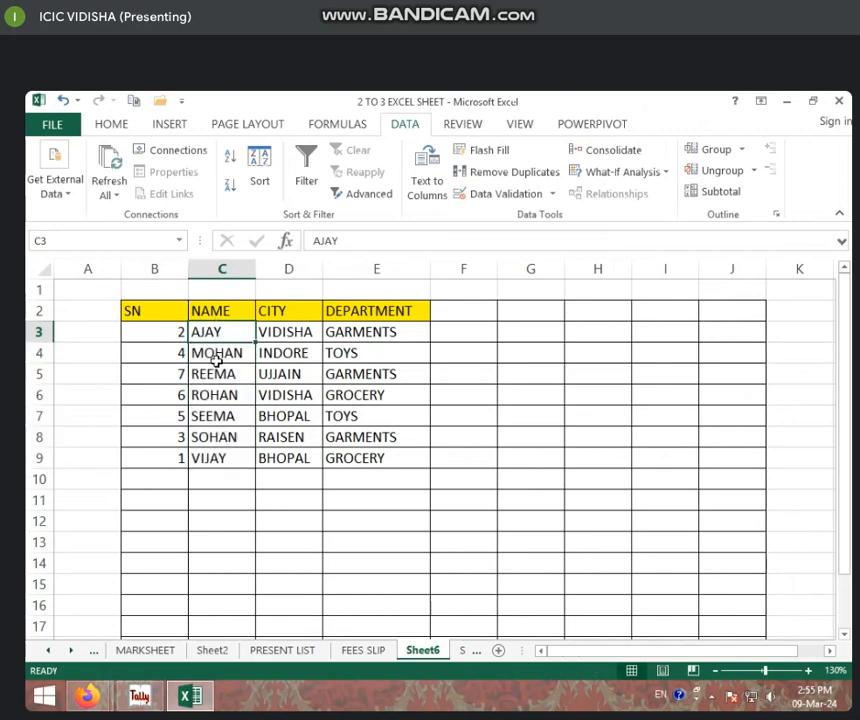
{"action": "left_click", "coordinate": [213, 358]}
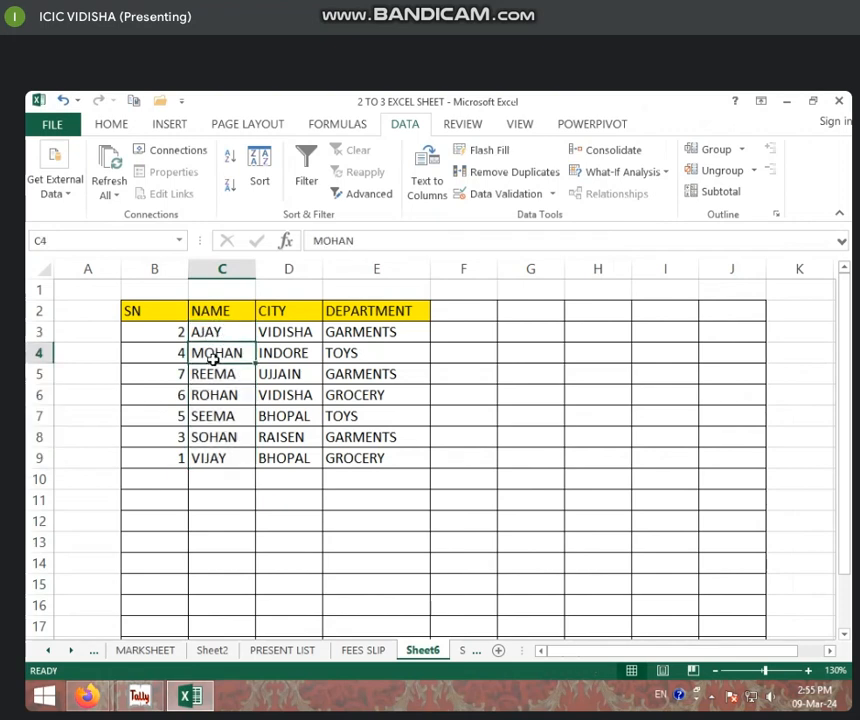
Check the alphabetical order of the entries in the NAME column from C3 to C9.
{"action": "left_click", "coordinate": [213, 331]}
{"action": "left_click", "coordinate": [215, 353]}
{"action": "left_click", "coordinate": [212, 390]}
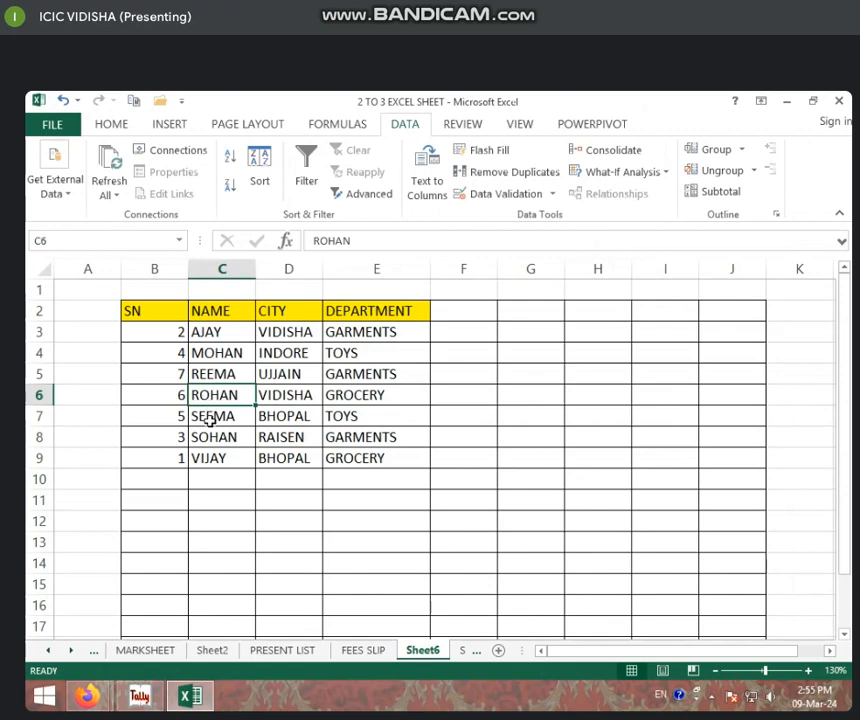
{"action": "left_click", "coordinate": [210, 421]}
{"action": "left_click", "coordinate": [215, 440]}
{"action": "left_click", "coordinate": [217, 461]}
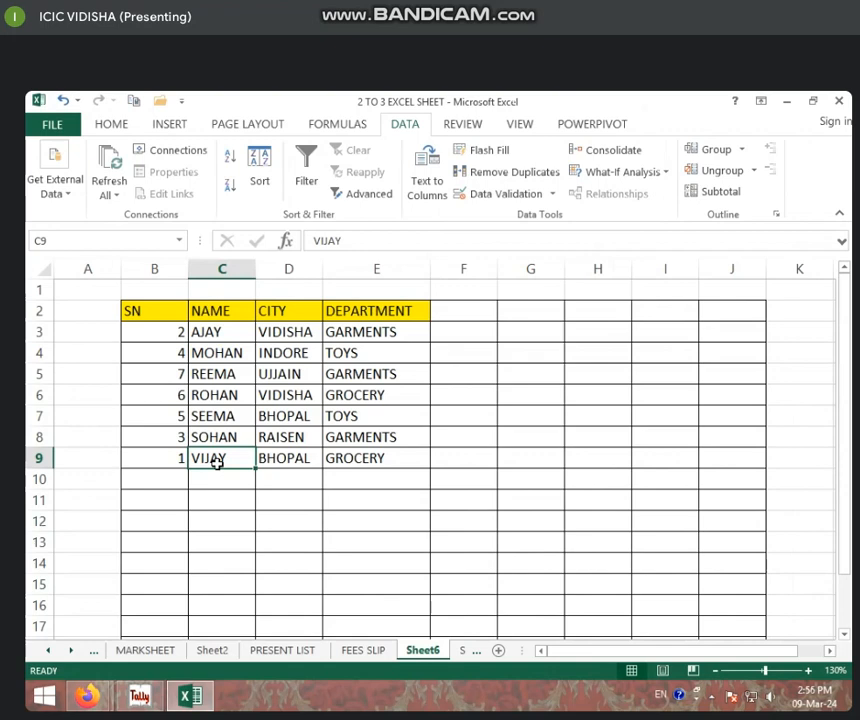
{"action": "left_click", "coordinate": [211, 392]}
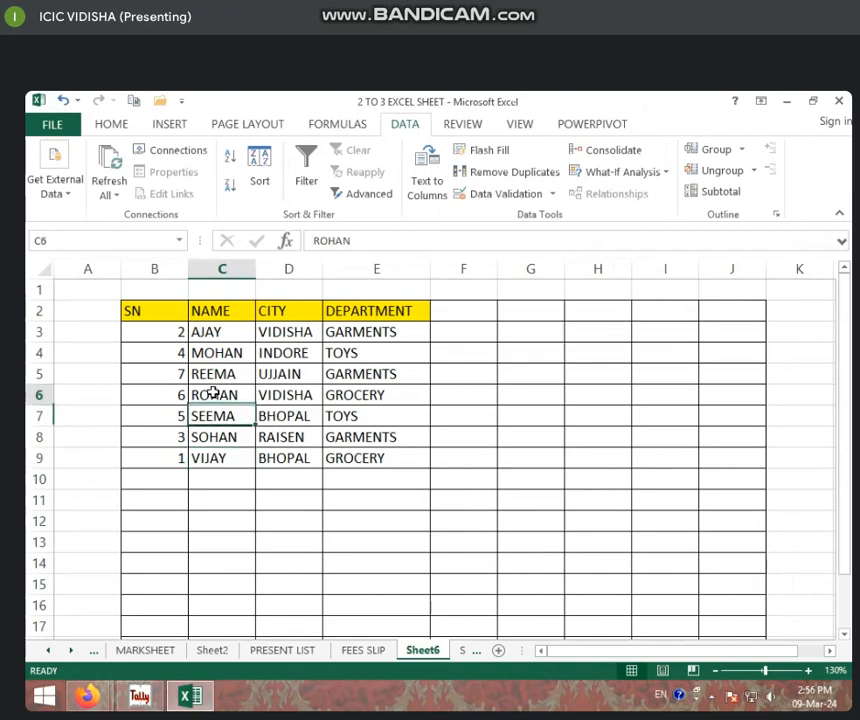
{"action": "left_click", "coordinate": [212, 336]}
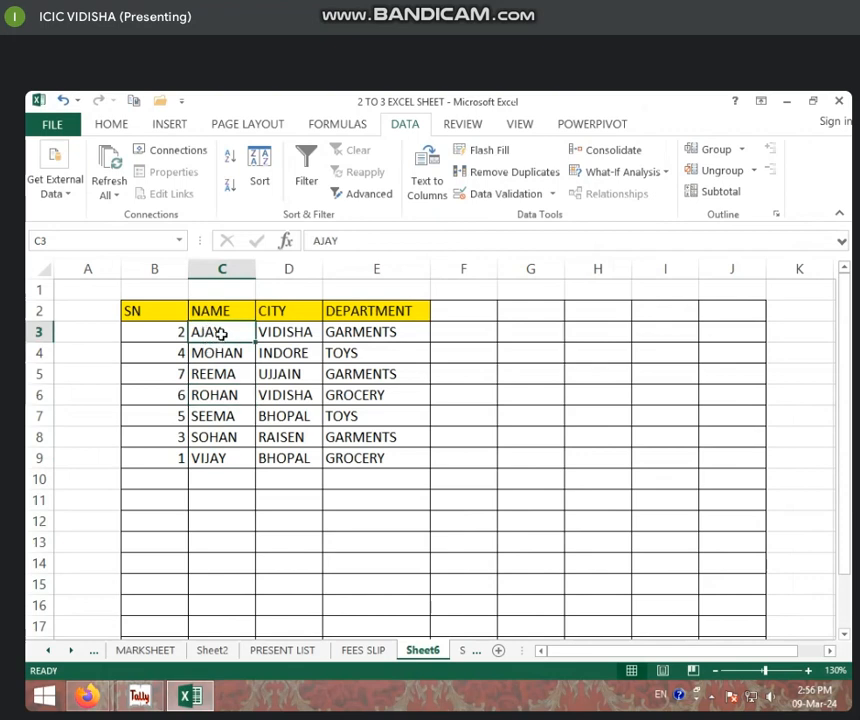
{"action": "left_click_drag", "start_coordinate": [221, 336], "coordinate": [222, 458]}
Check that row 3 kept its data together, and compare the SN column's order with the NAME column's.
{"action": "left_click", "coordinate": [177, 332]}
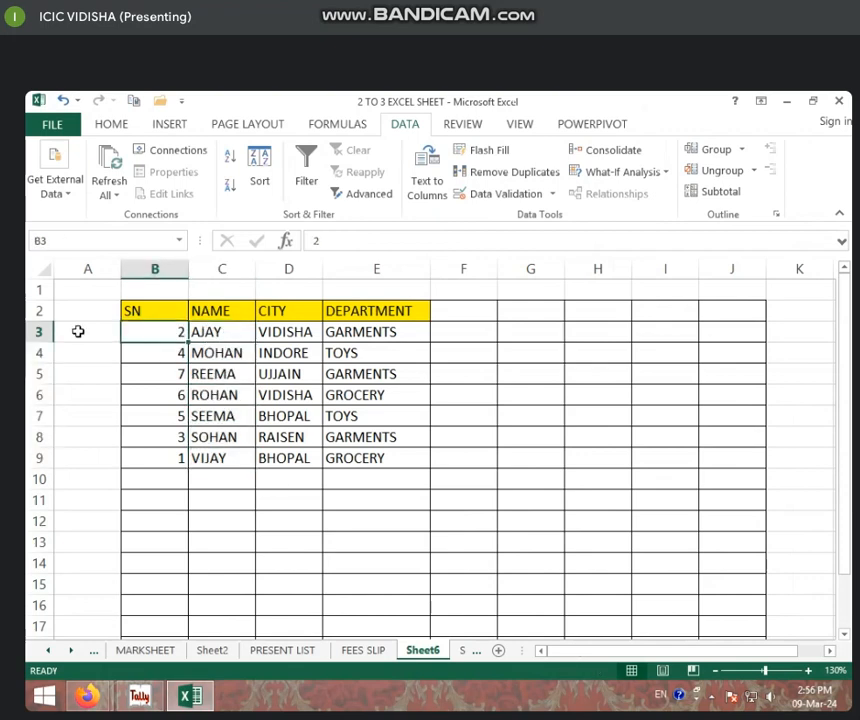
{"action": "left_click", "coordinate": [38, 332]}
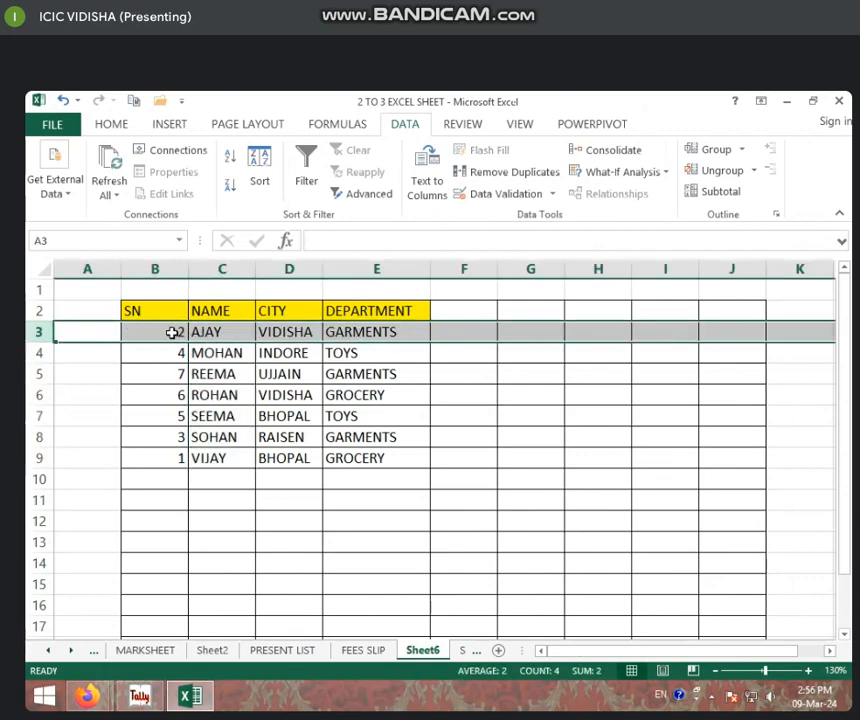
{"action": "left_click", "coordinate": [296, 332]}
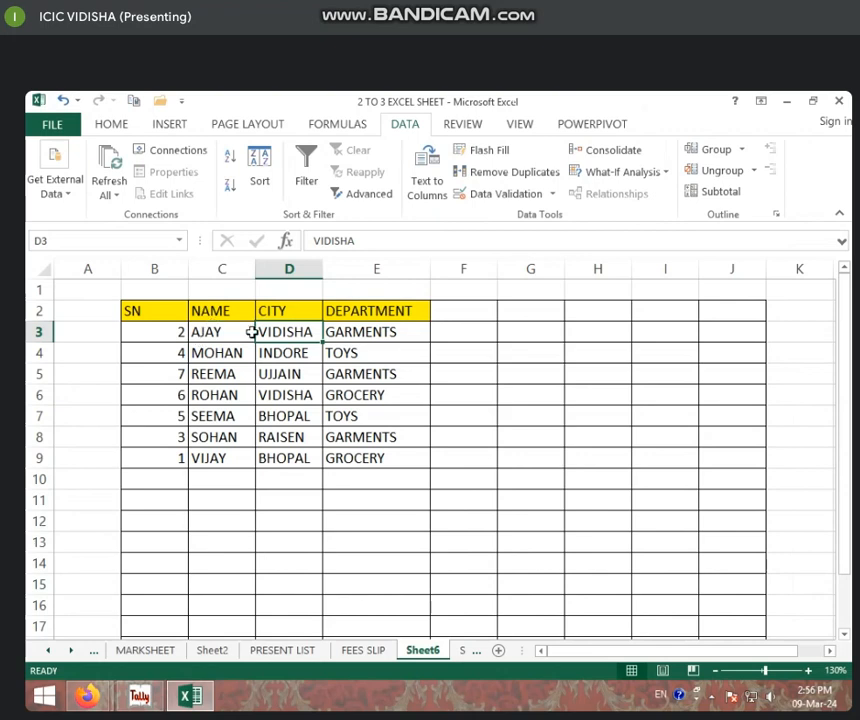
{"action": "left_click_drag", "start_coordinate": [173, 331], "coordinate": [177, 461]}
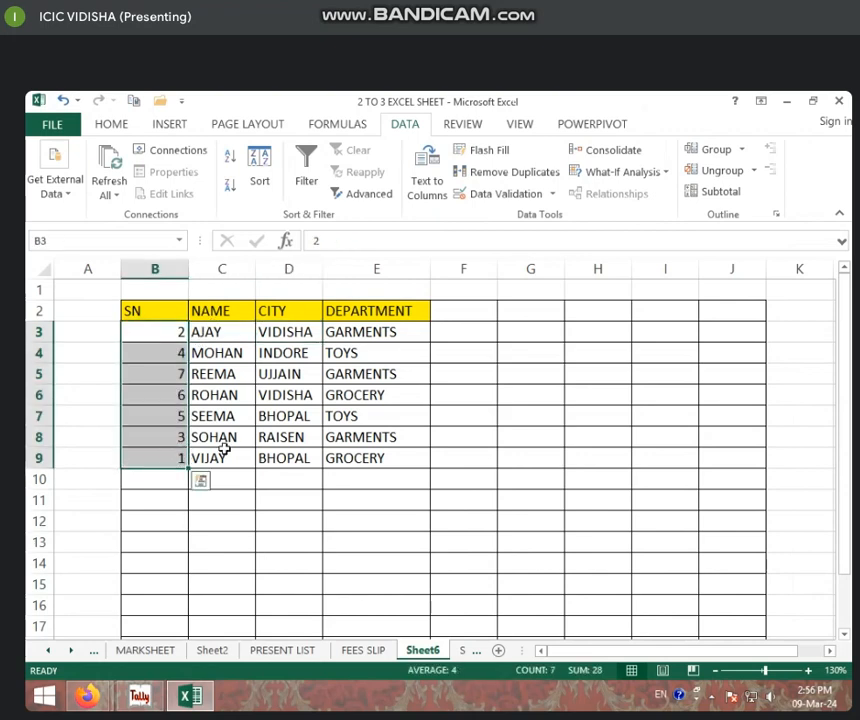
{"action": "left_click_drag", "start_coordinate": [215, 331], "coordinate": [217, 458]}
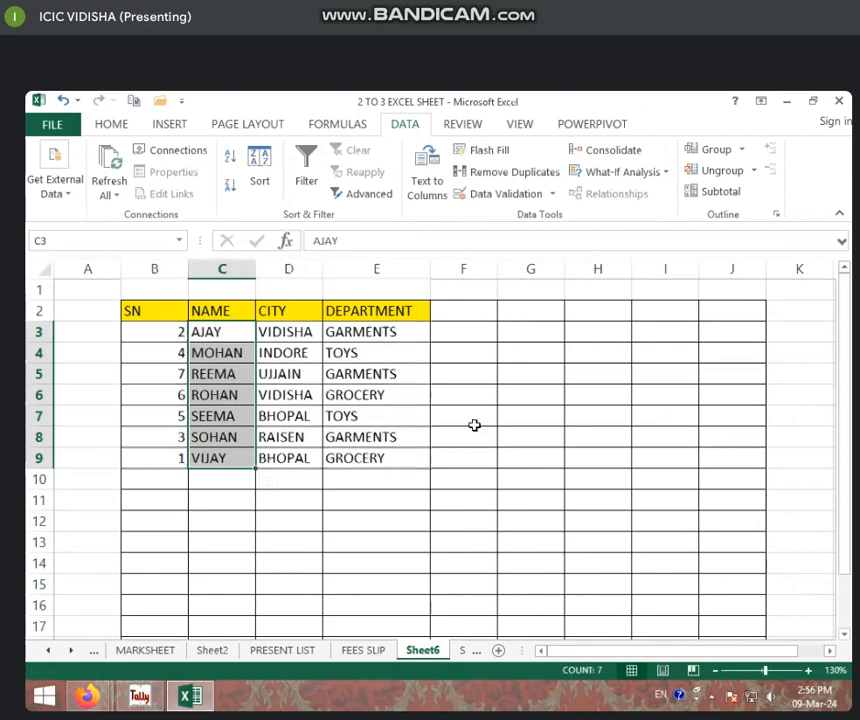
Undo the A to Z name sort and review the serial number, name, city and department in row 4.
{"action": "key", "text": "ctrl+z"}
{"action": "left_click", "coordinate": [290, 416]}
{"action": "left_click", "coordinate": [150, 333]}
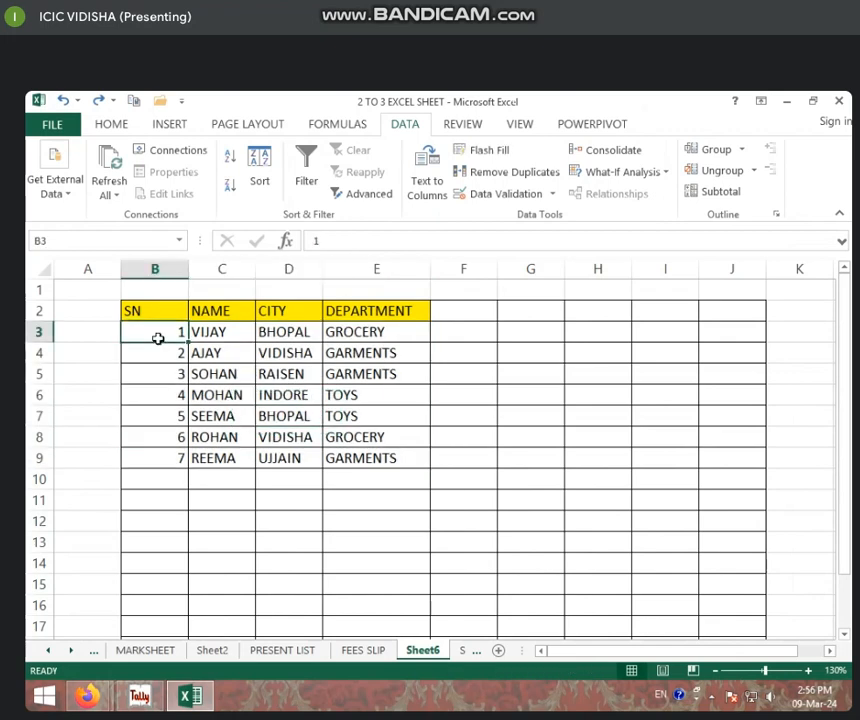
{"action": "left_click", "coordinate": [208, 356]}
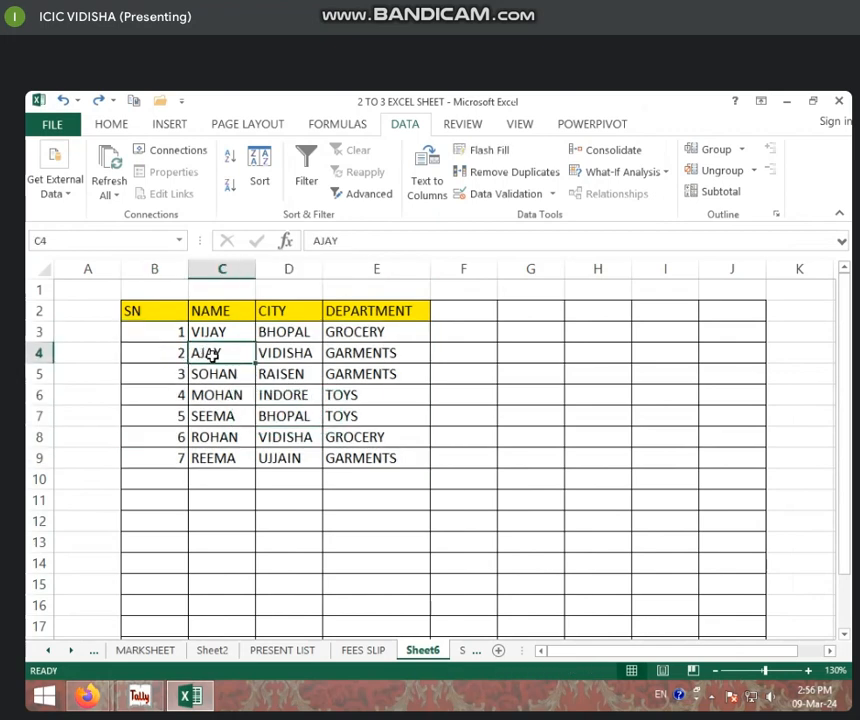
{"action": "left_click", "coordinate": [156, 357]}
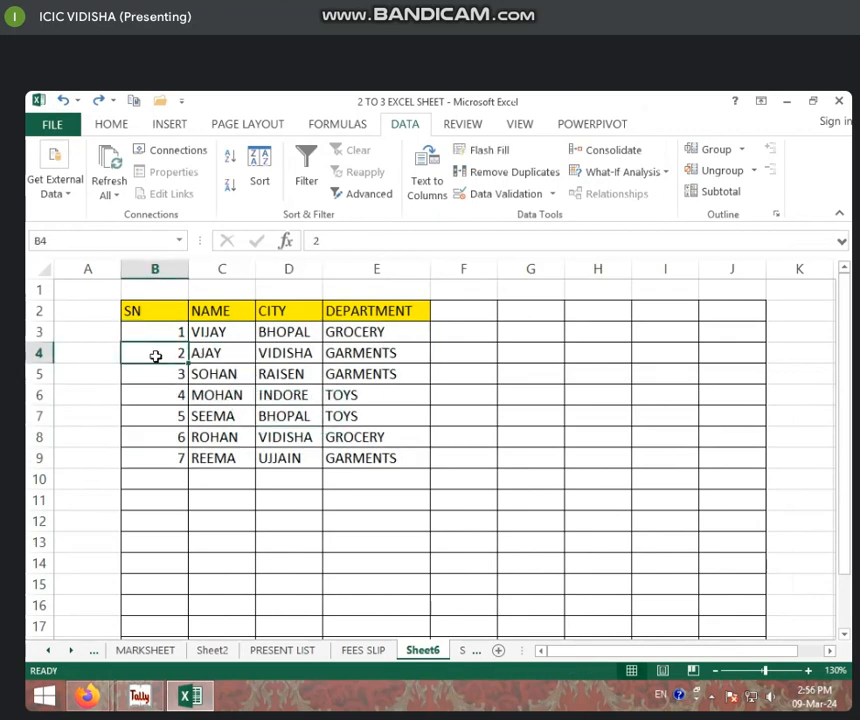
{"action": "left_click", "coordinate": [279, 355]}
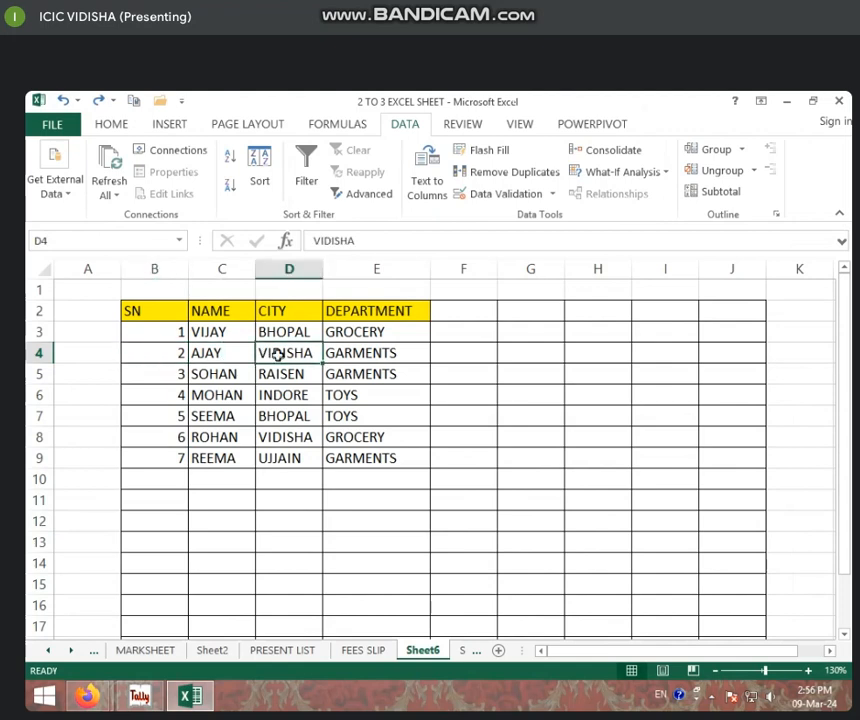
{"action": "left_click", "coordinate": [337, 355]}
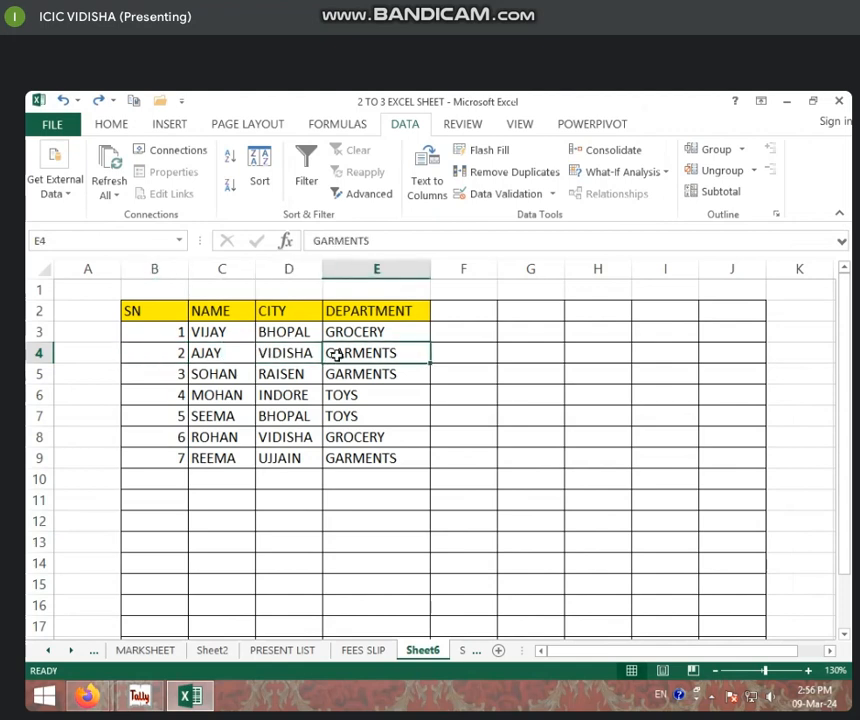
{"action": "left_click_drag", "start_coordinate": [194, 333], "coordinate": [238, 458]}
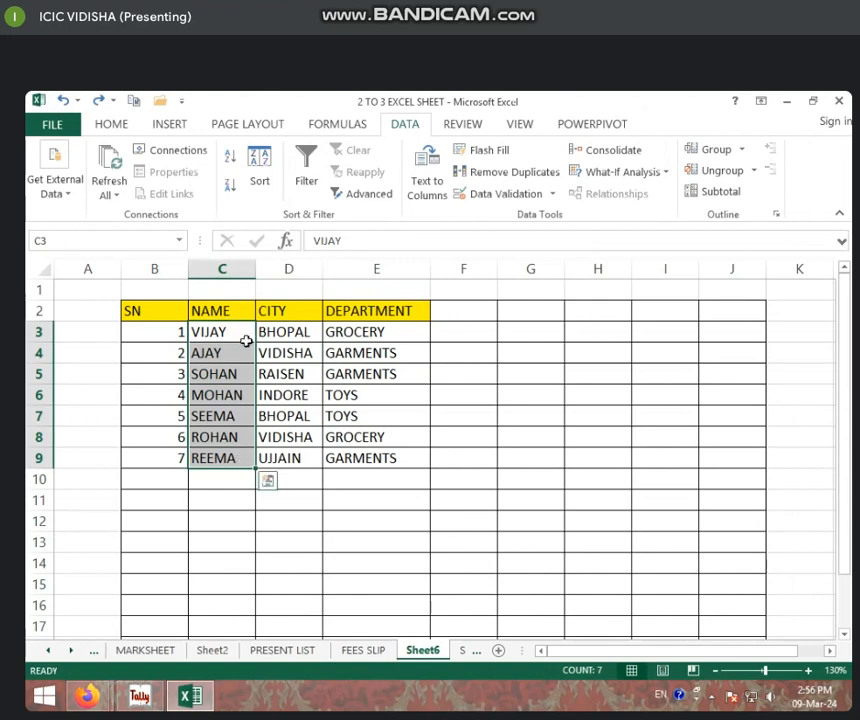
{"action": "left_click", "coordinate": [42, 352]}
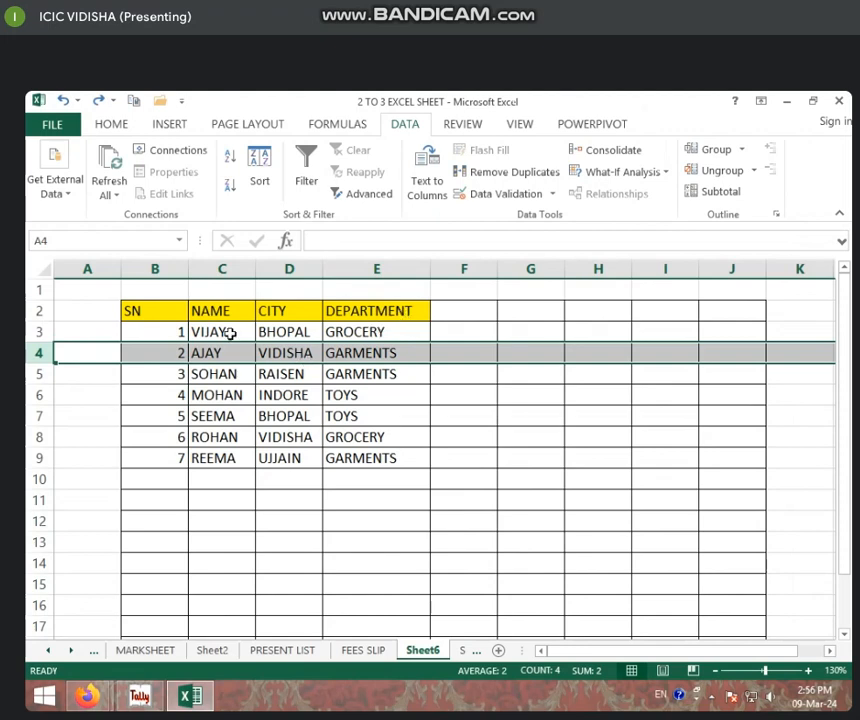
{"action": "left_click", "coordinate": [168, 372]}
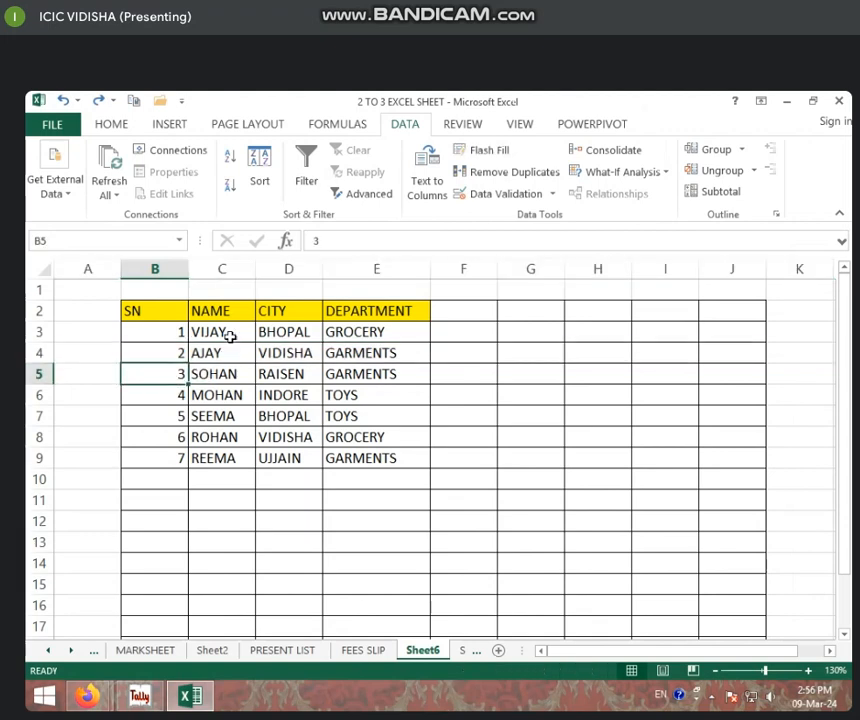
Sort the table by the NAME entries in C3:C9 from Z to A, expanding the selection to the other columns.
{"action": "left_click_drag", "start_coordinate": [230, 336], "coordinate": [238, 459]}
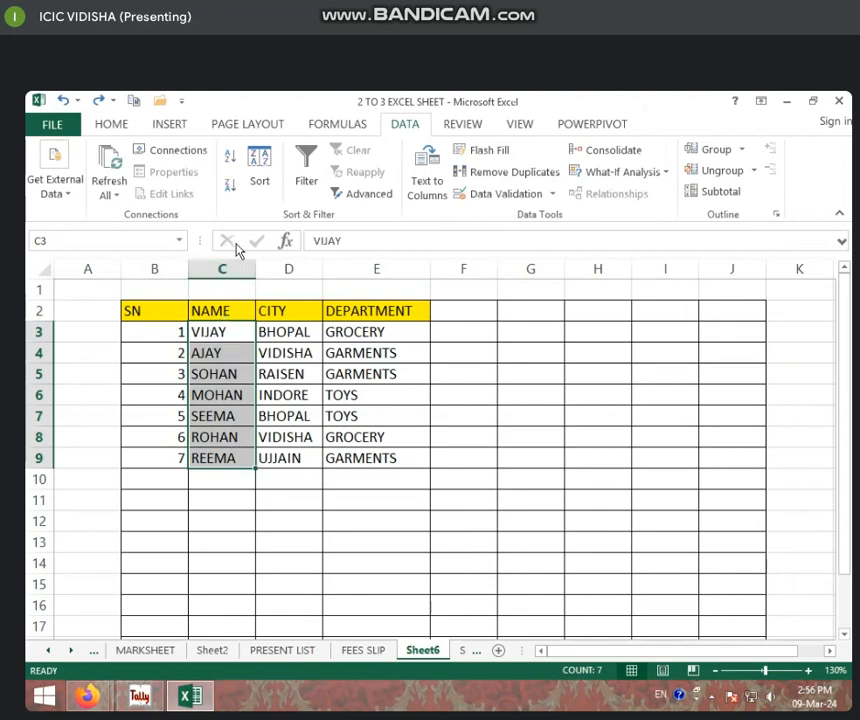
{"action": "left_click", "coordinate": [229, 186]}
{"action": "left_click", "coordinate": [606, 415]}
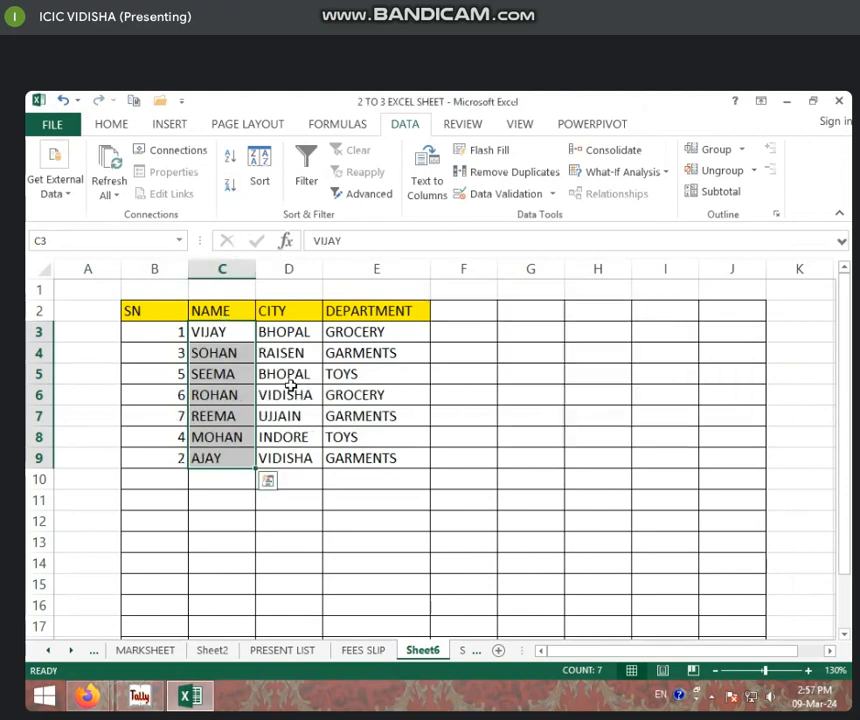
Examine the descending order of the NAME column, comparing the entries in C6 and C7 that share a first letter.
{"action": "left_click", "coordinate": [233, 344]}
{"action": "left_click", "coordinate": [226, 327]}
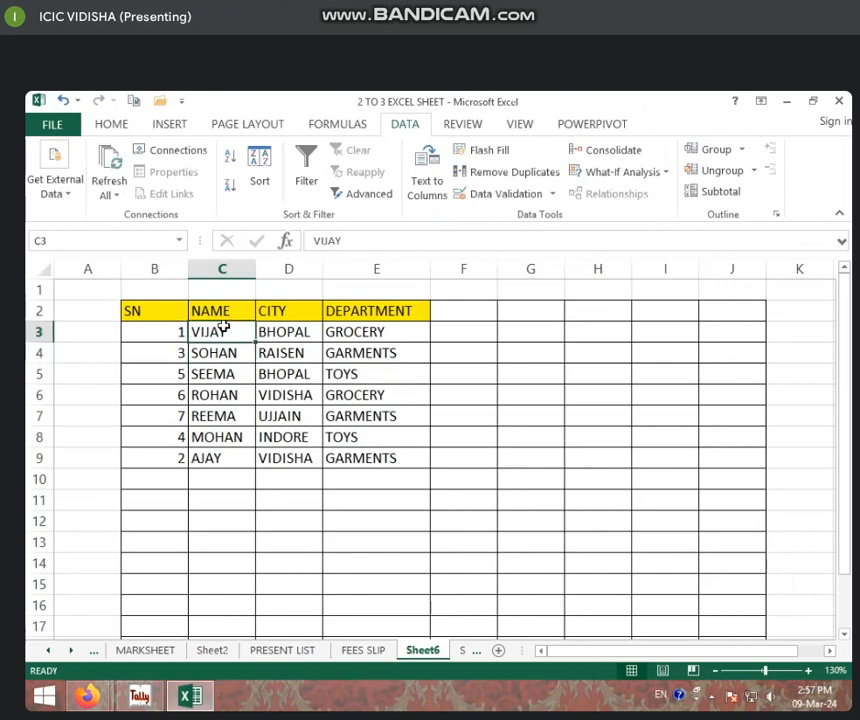
{"action": "left_click", "coordinate": [238, 457]}
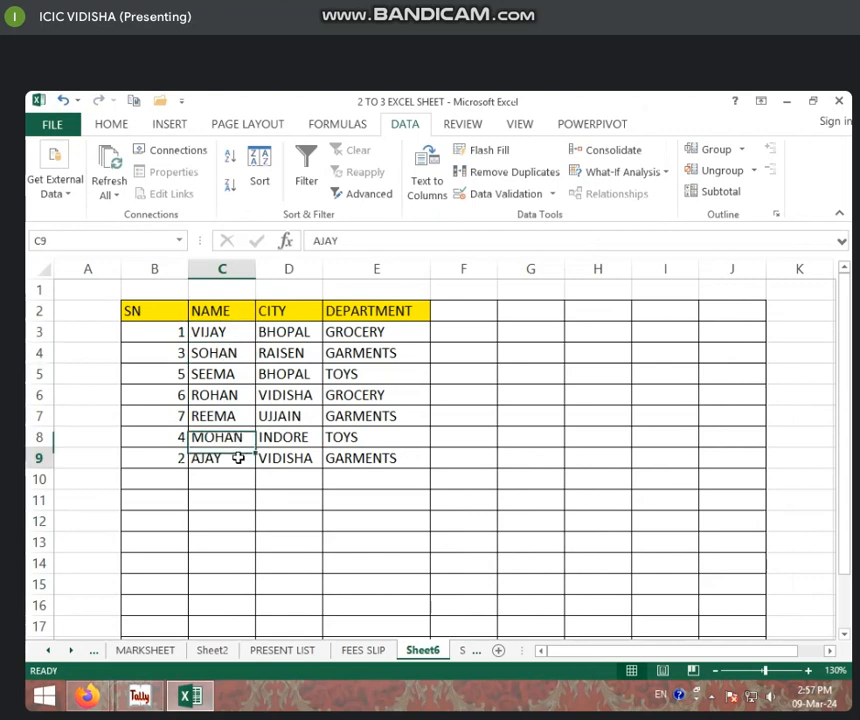
{"action": "left_click", "coordinate": [223, 415]}
{"action": "left_click", "coordinate": [222, 394]}
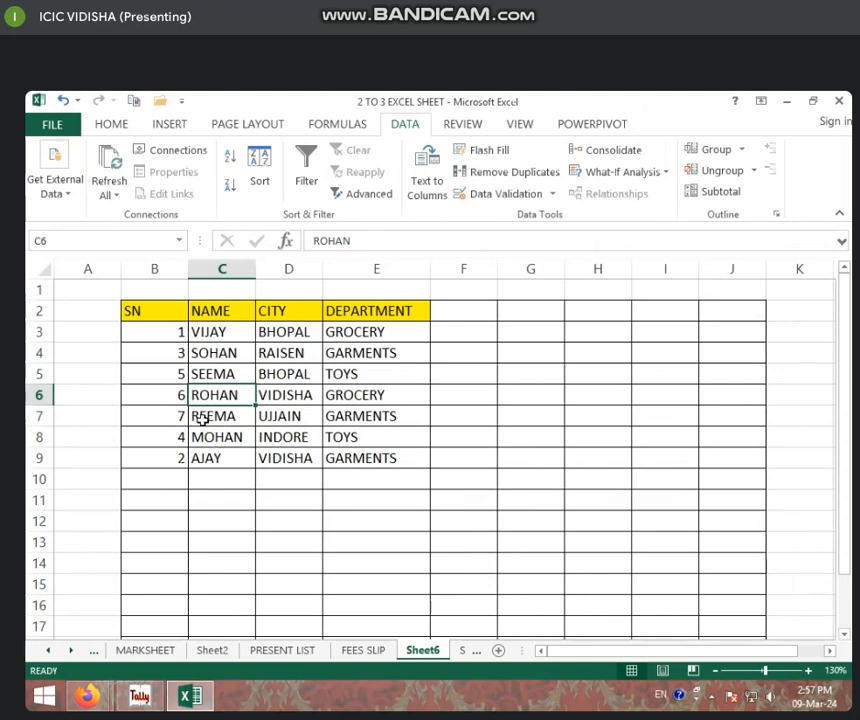
{"action": "left_click", "coordinate": [205, 420]}
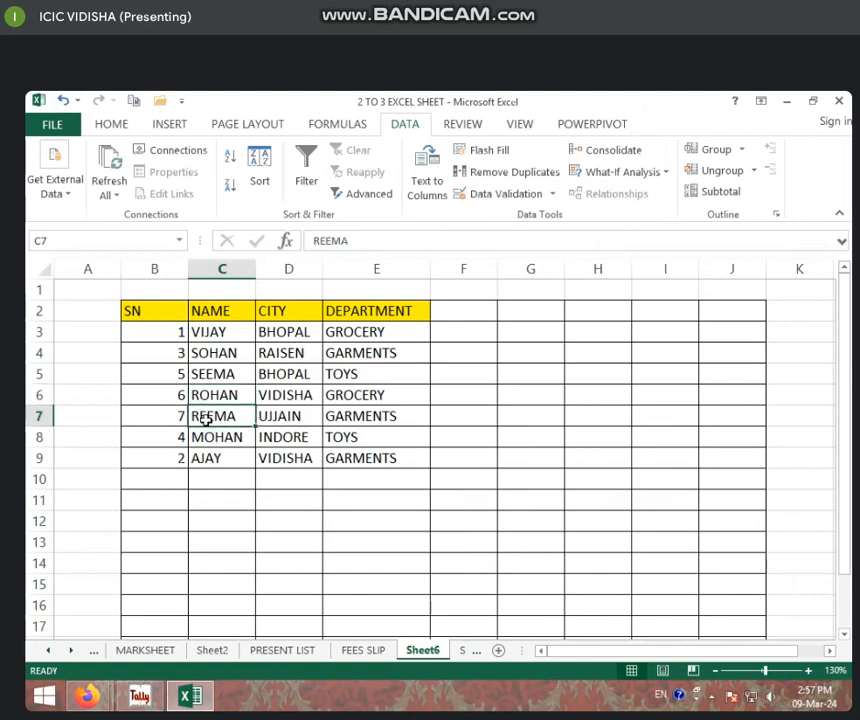
{"action": "left_click", "coordinate": [208, 398]}
Sort C3:C9 from A to Z again with the selection expanded, and review the first names in the list.
{"action": "left_click_drag", "start_coordinate": [222, 331], "coordinate": [234, 458]}
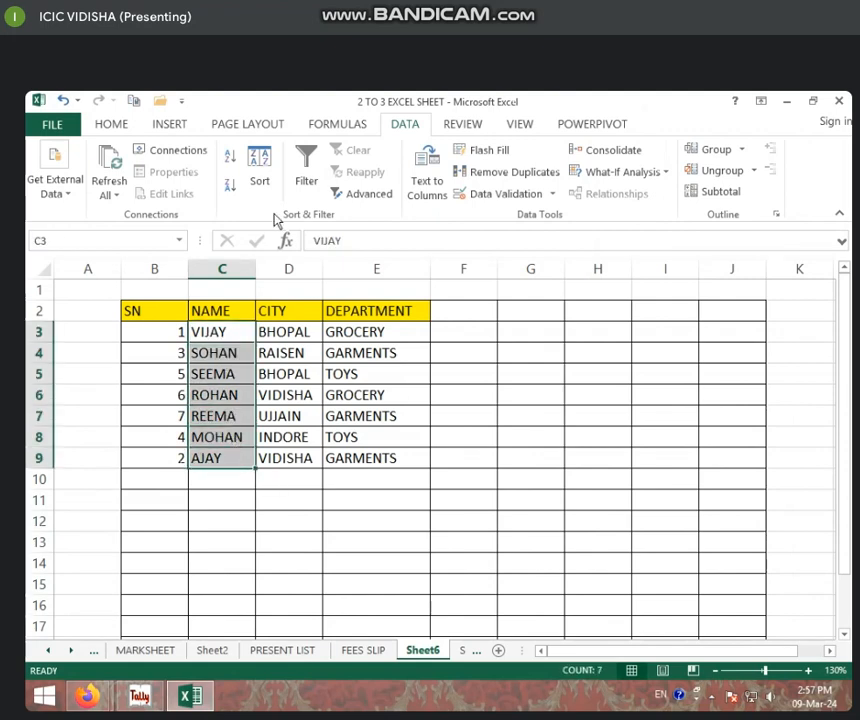
{"action": "left_click", "coordinate": [230, 158]}
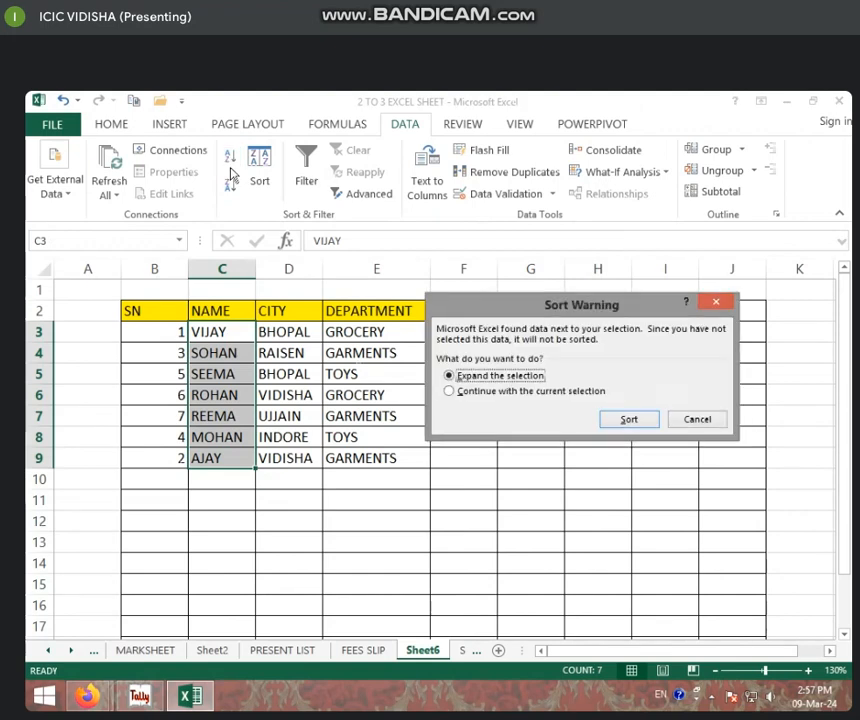
{"action": "left_click", "coordinate": [628, 419]}
{"action": "left_click", "coordinate": [190, 333]}
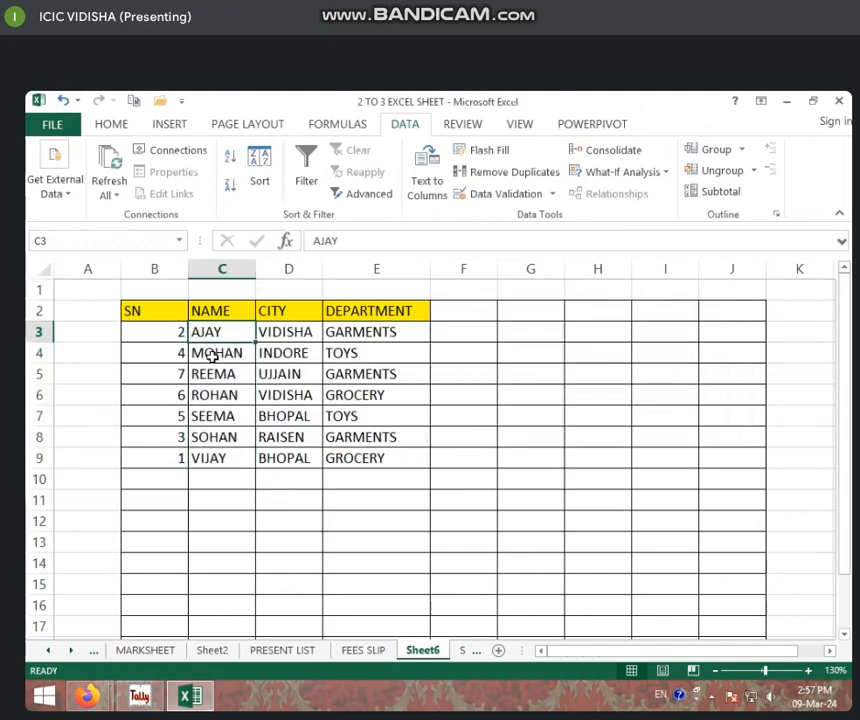
{"action": "left_click", "coordinate": [213, 356]}
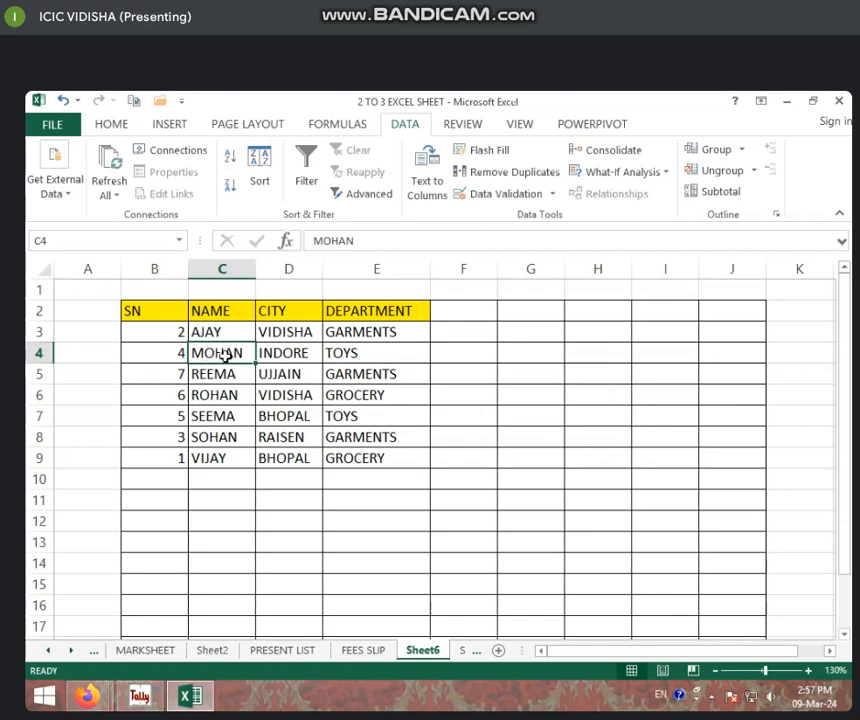
{"action": "left_click", "coordinate": [228, 333]}
{"action": "left_click", "coordinate": [221, 350]}
{"action": "left_click", "coordinate": [203, 374]}
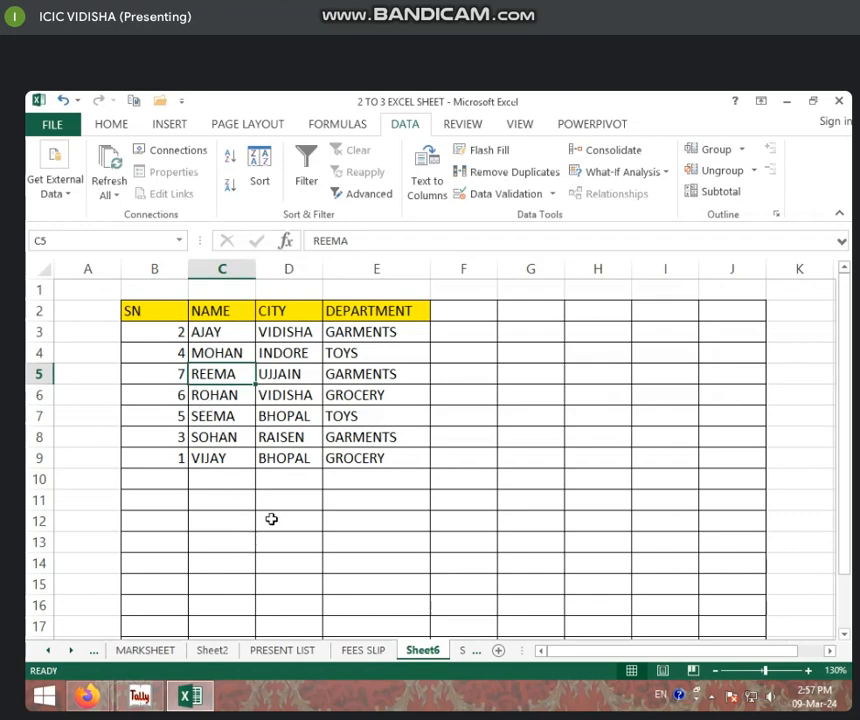
Sort the table by the SN values in B3:B9 from smallest to largest, expanding the selection to the other columns.
{"action": "left_click_drag", "start_coordinate": [176, 336], "coordinate": [177, 457]}
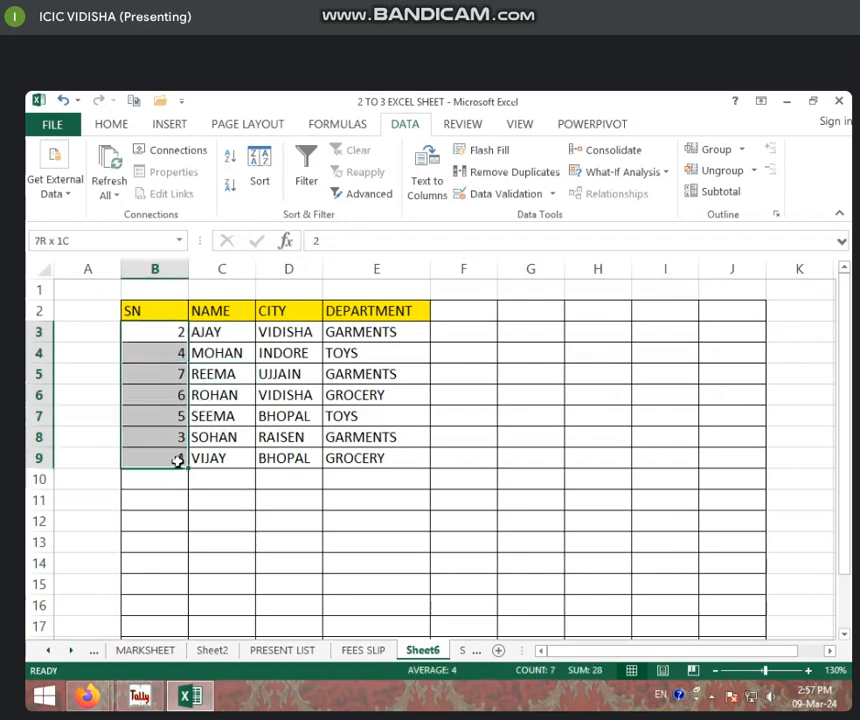
{"action": "left_click", "coordinate": [230, 160]}
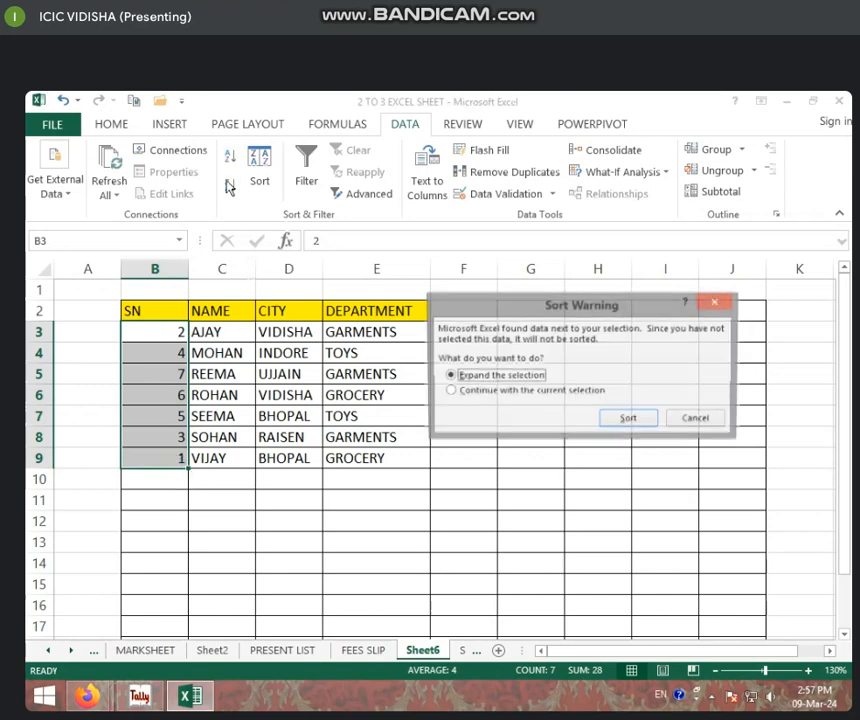
{"action": "left_click", "coordinate": [648, 421]}
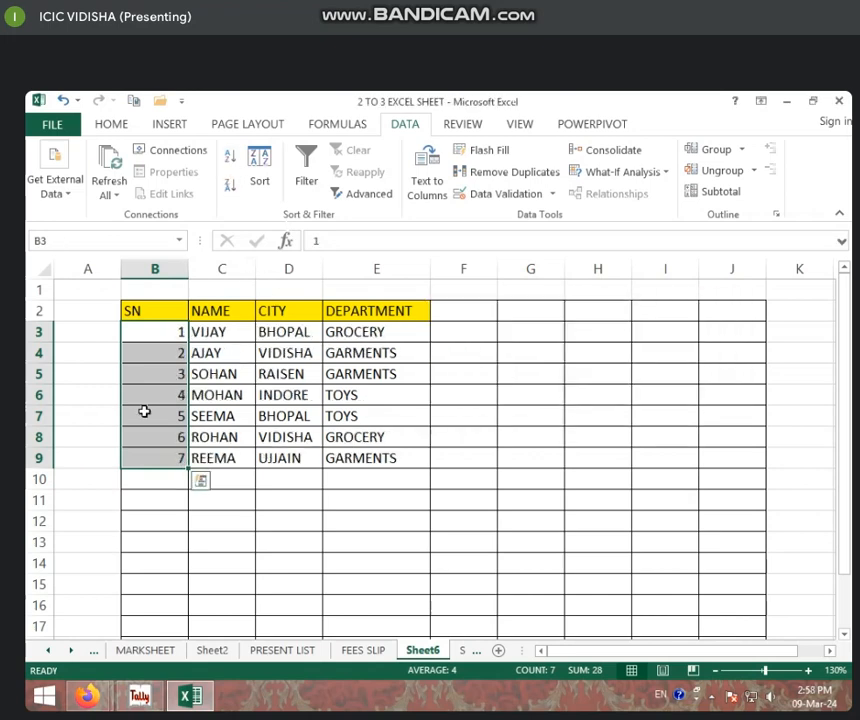
{"action": "left_click", "coordinate": [309, 354]}
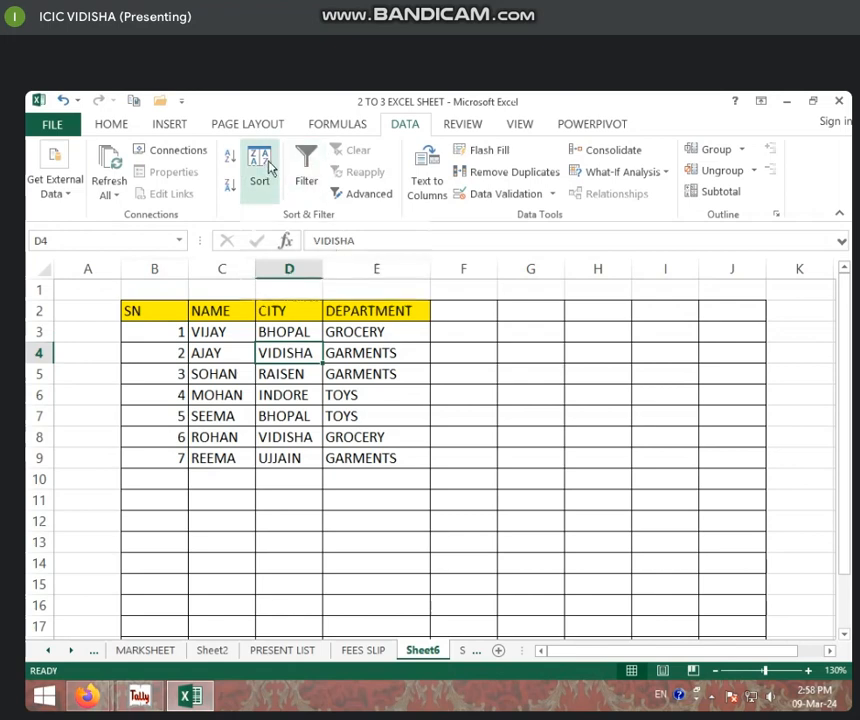
{"action": "left_click_drag", "start_coordinate": [232, 334], "coordinate": [217, 457]}
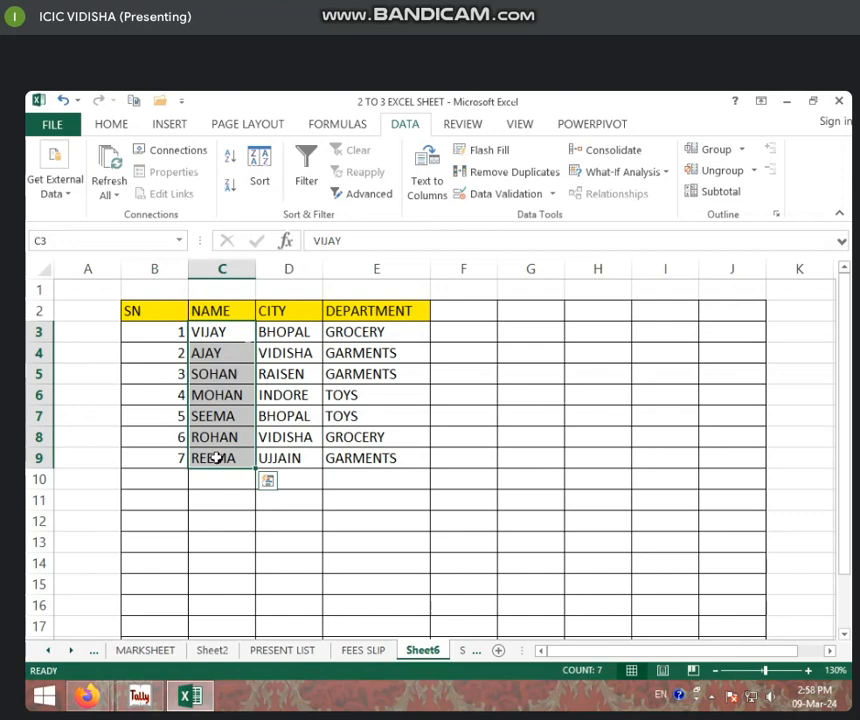
{"action": "left_click", "coordinate": [308, 169]}
{"action": "left_click", "coordinate": [306, 172]}
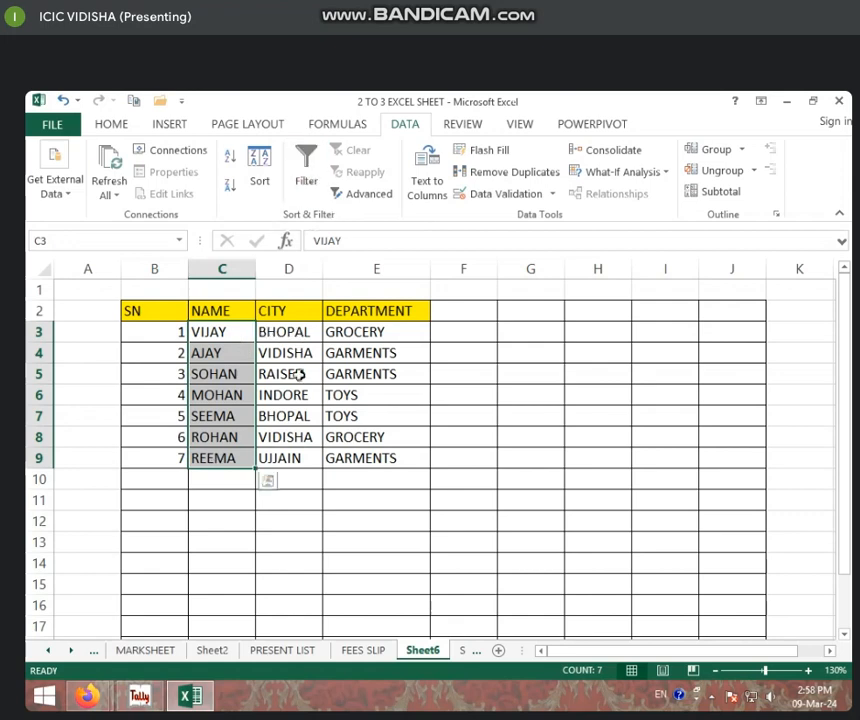
{"action": "left_click", "coordinate": [298, 374]}
Turn on filtering for the header row B2:E2, covering SN, NAME, CITY and DEPARTMENT.
{"action": "left_click_drag", "start_coordinate": [170, 311], "coordinate": [432, 317]}
{"action": "left_click", "coordinate": [411, 313]}
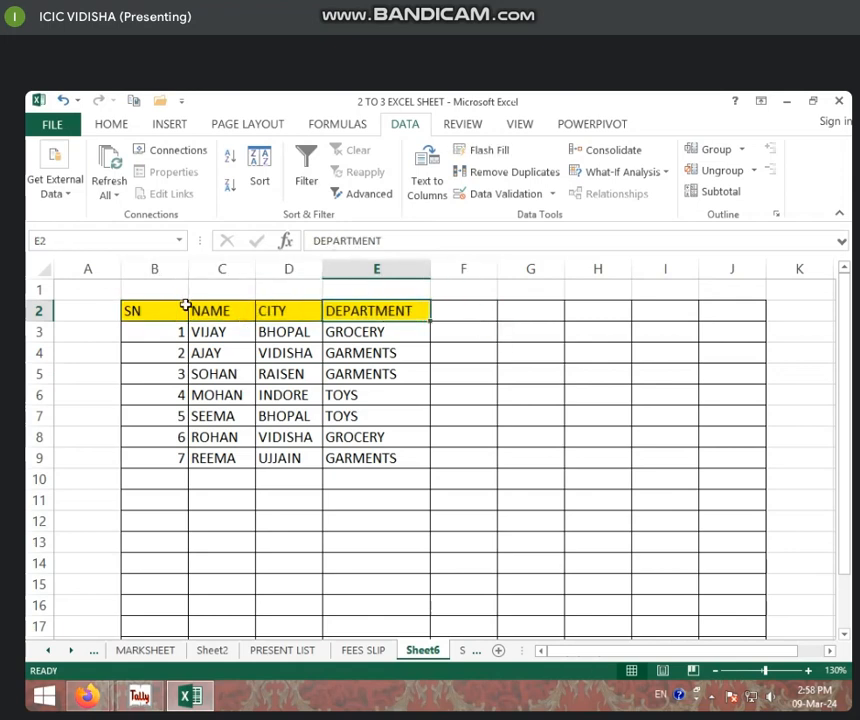
{"action": "left_click_drag", "start_coordinate": [185, 305], "coordinate": [365, 319]}
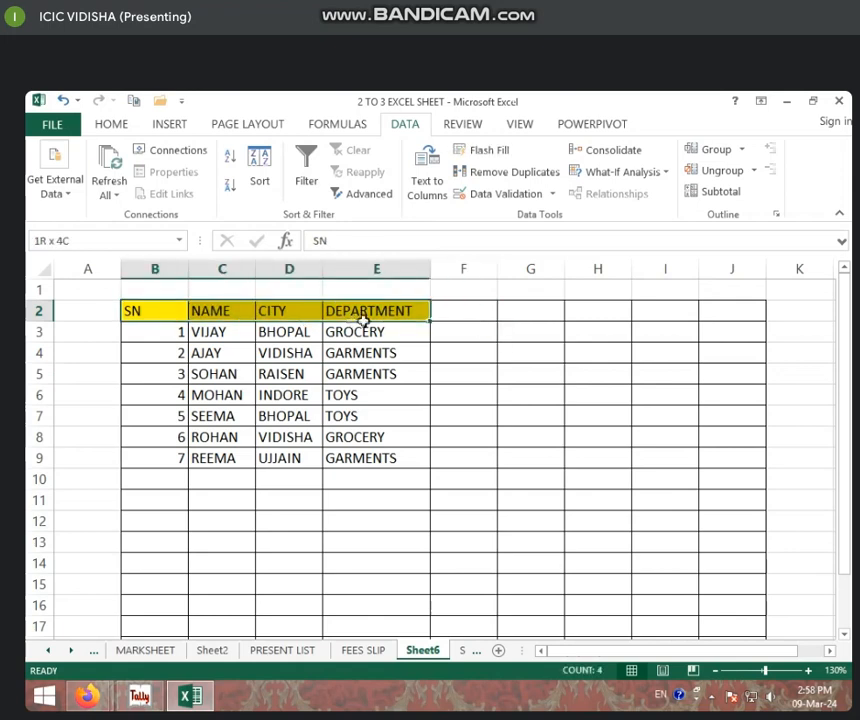
{"action": "left_click", "coordinate": [305, 172]}
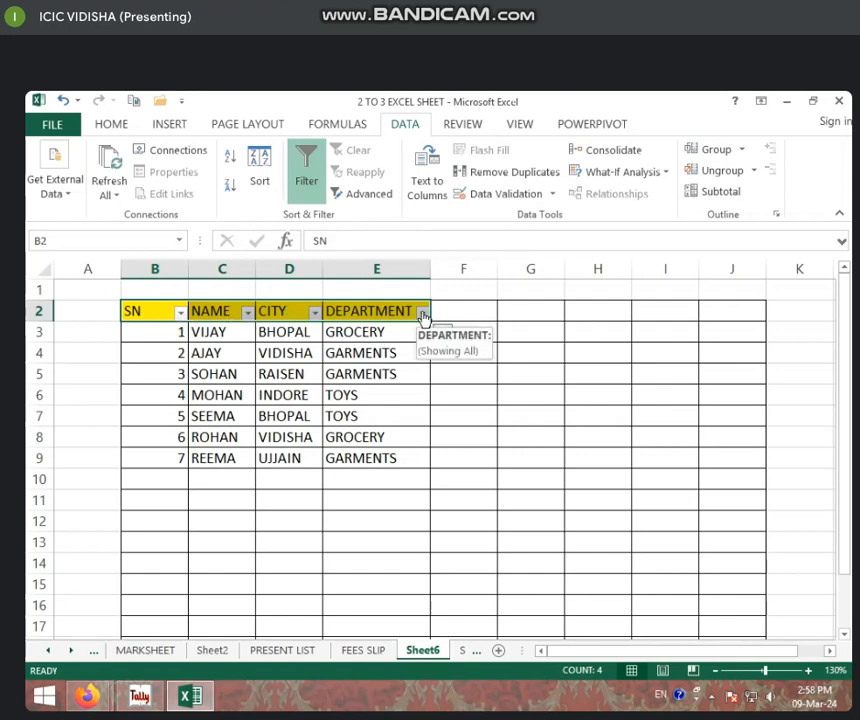
{"action": "left_click", "coordinate": [350, 432]}
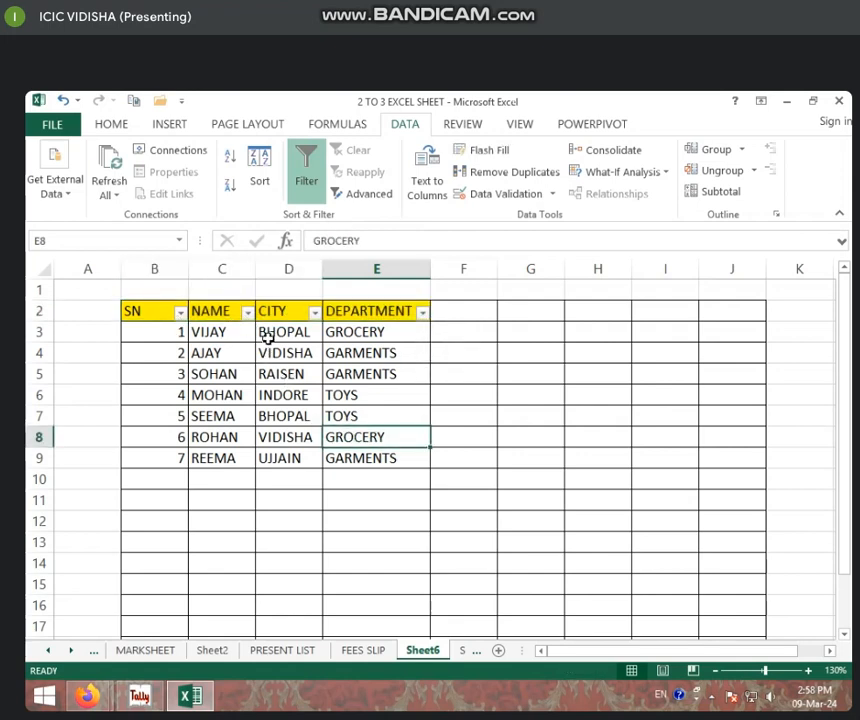
Review the CITY filter's available choices and compare them with the repeated entries in the CITY column.
{"action": "scroll", "coordinate": [192, 472], "scroll_direction": "down", "scroll_amount": 7}
{"action": "scroll", "coordinate": [192, 472], "scroll_direction": "up", "scroll_amount": 7}
{"action": "left_click", "coordinate": [315, 313]}
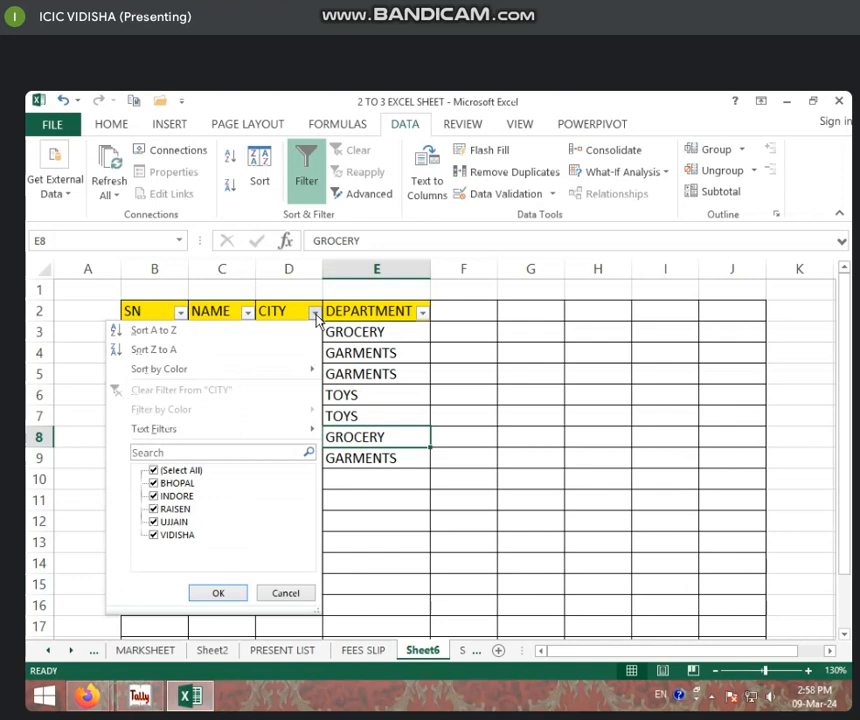
{"action": "left_click", "coordinate": [512, 470]}
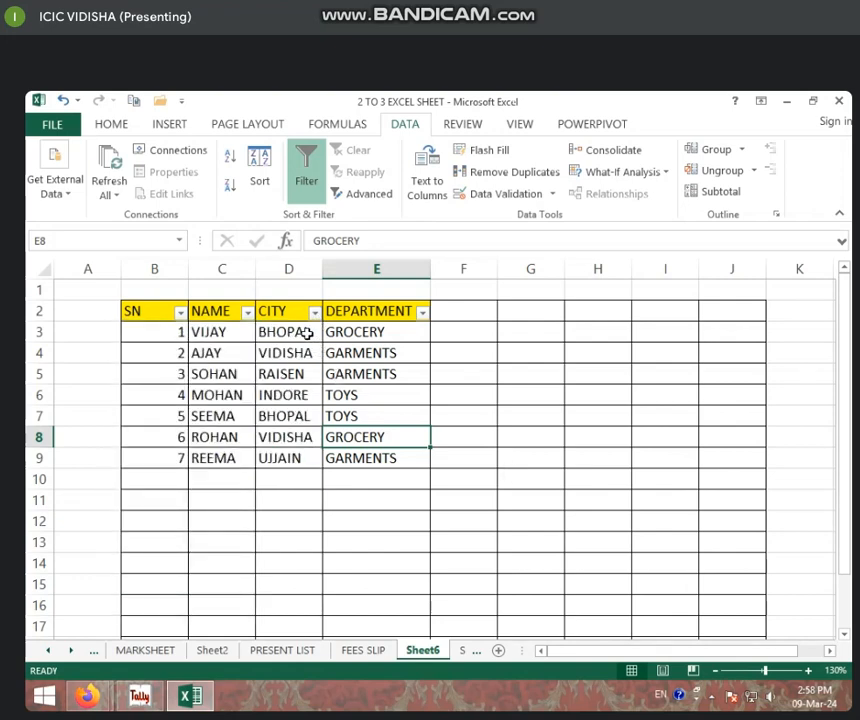
{"action": "left_click", "coordinate": [285, 395]}
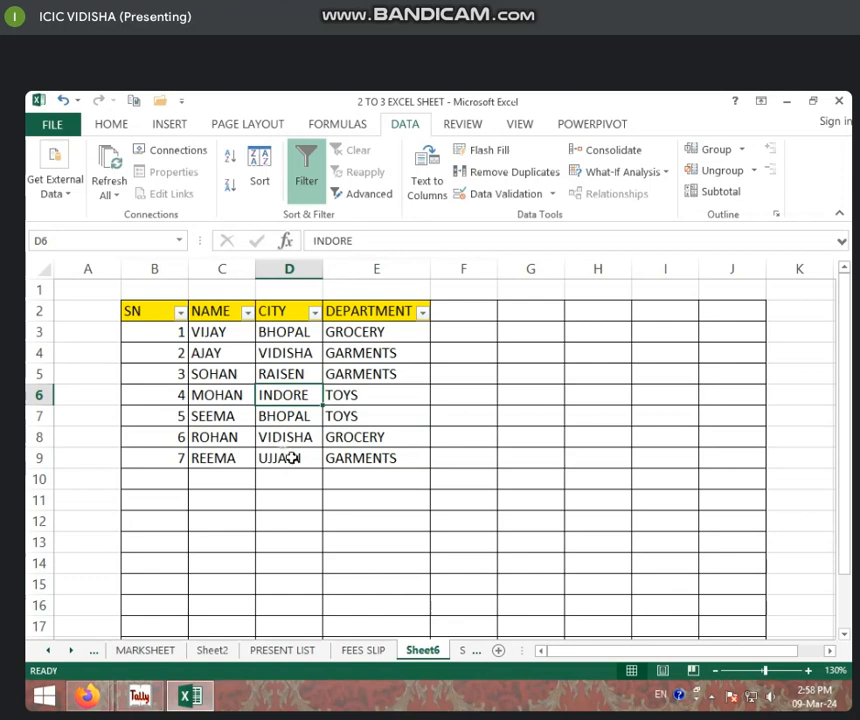
{"action": "left_click", "coordinate": [288, 355]}
{"action": "left_click", "coordinate": [287, 432]}
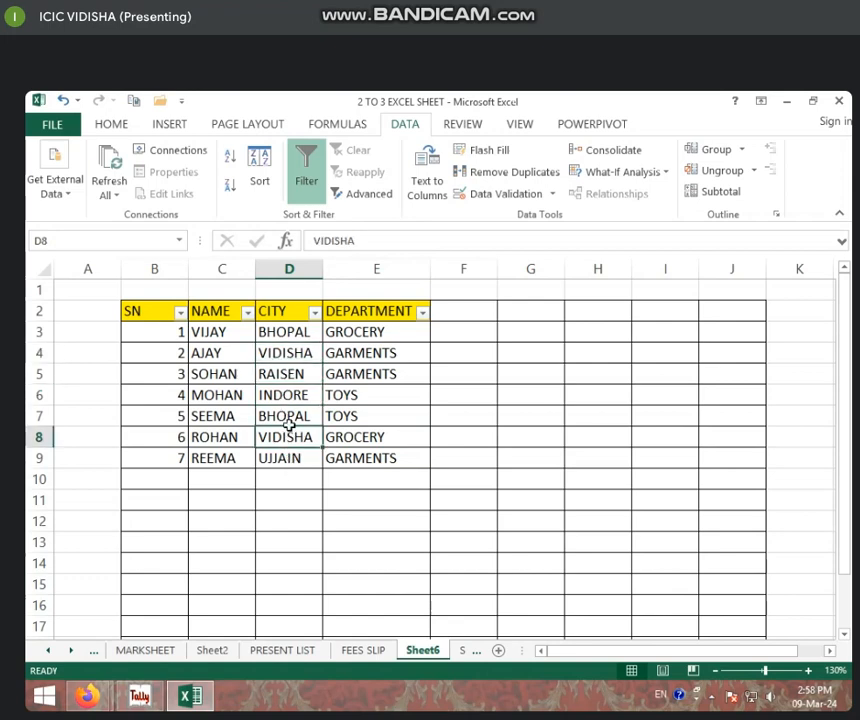
{"action": "left_click", "coordinate": [292, 452]}
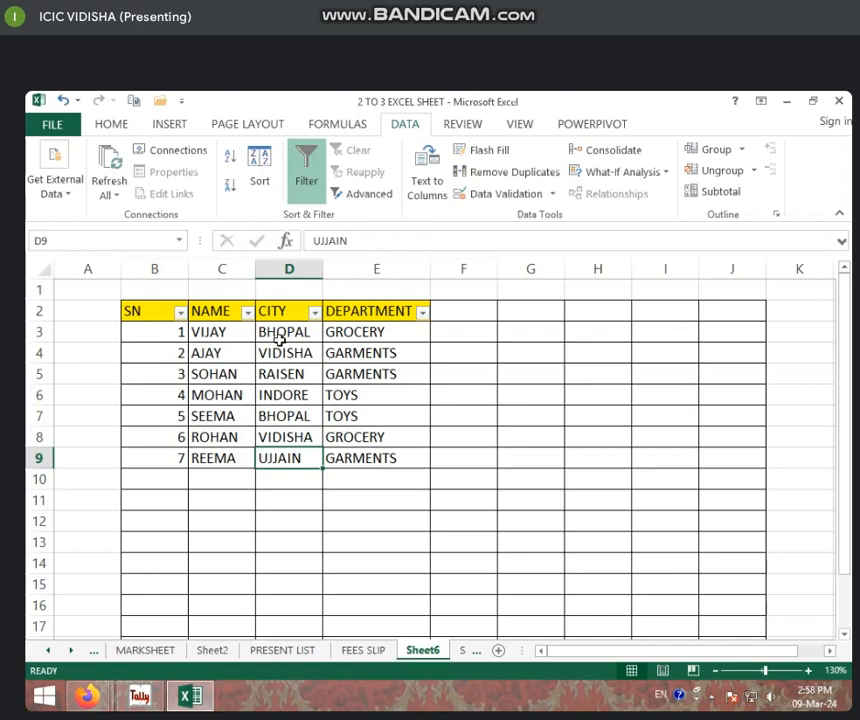
Filter the CITY column to show only the VIDISHA rows.
{"action": "left_click", "coordinate": [314, 312]}
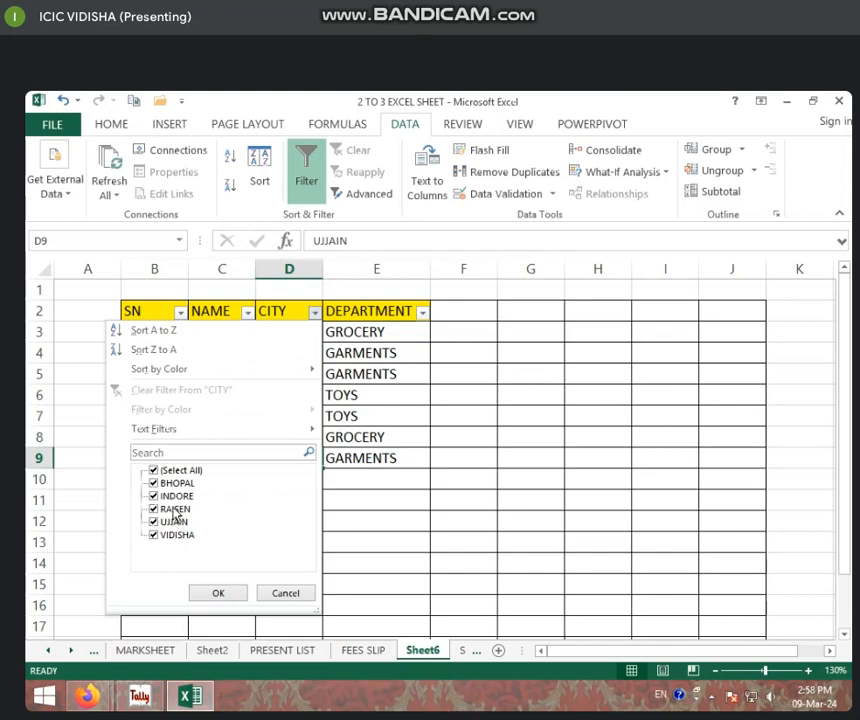
{"action": "left_click", "coordinate": [154, 471]}
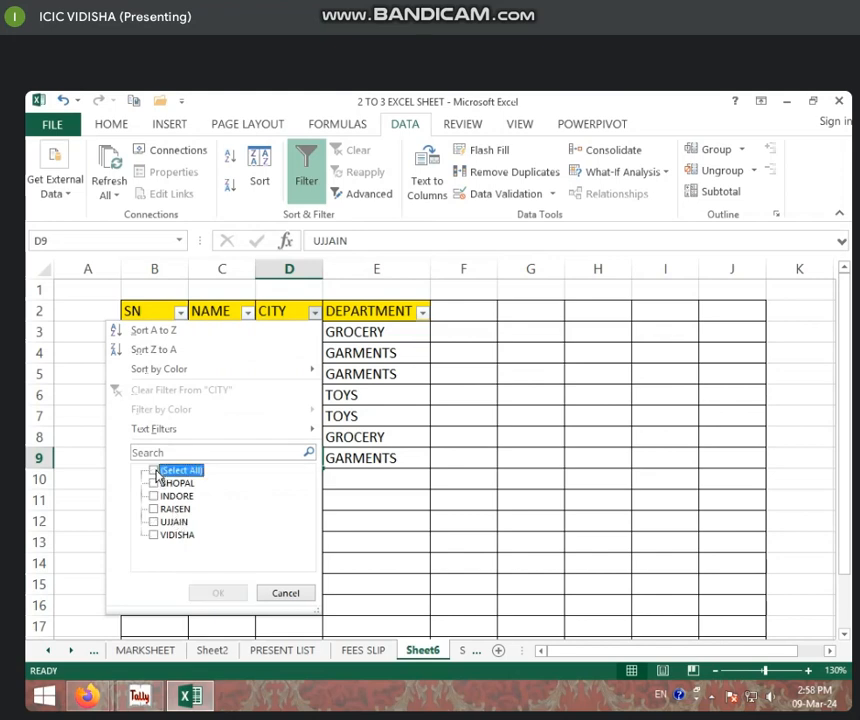
{"action": "left_click", "coordinate": [153, 536]}
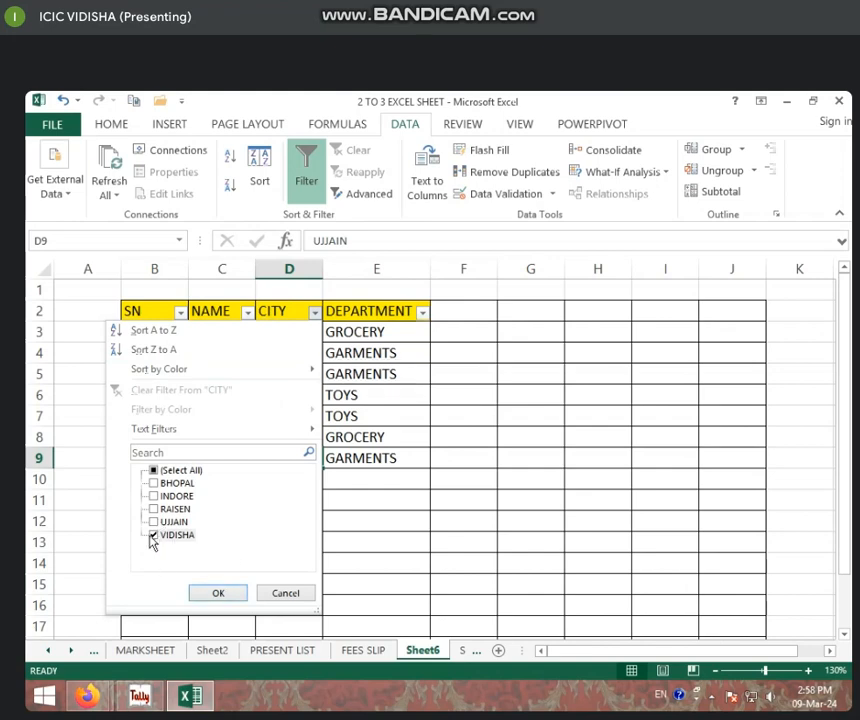
{"action": "left_click", "coordinate": [215, 592]}
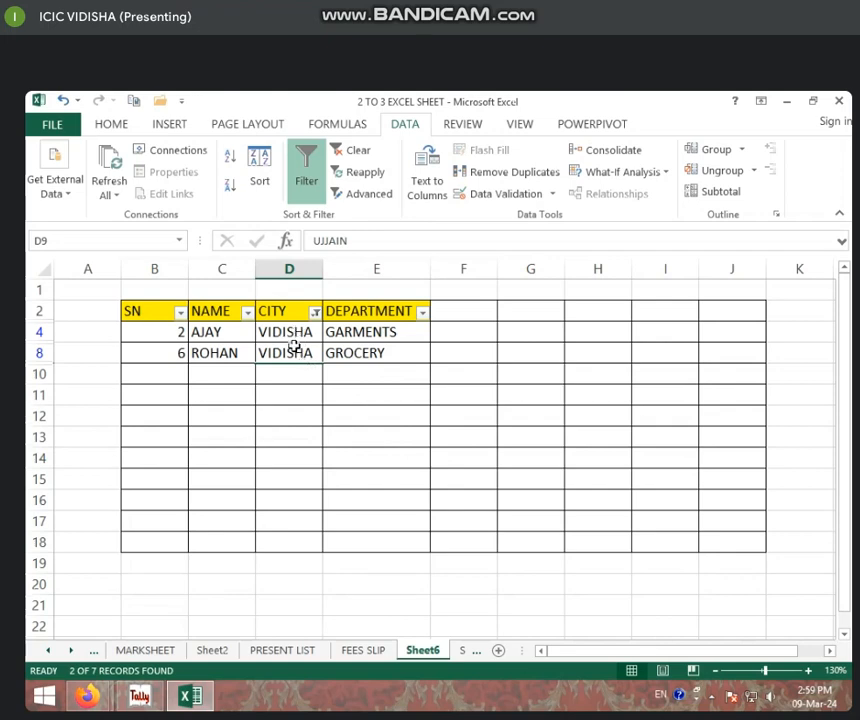
Examine the serial number, name, city and department of each row left by the CITY filter.
{"action": "left_click", "coordinate": [214, 332]}
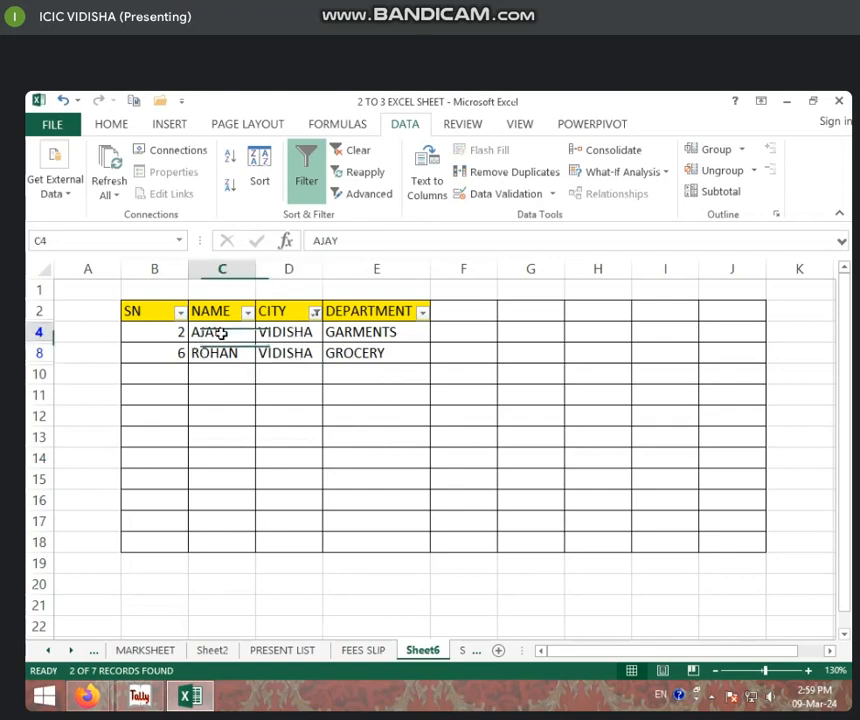
{"action": "left_click", "coordinate": [174, 336]}
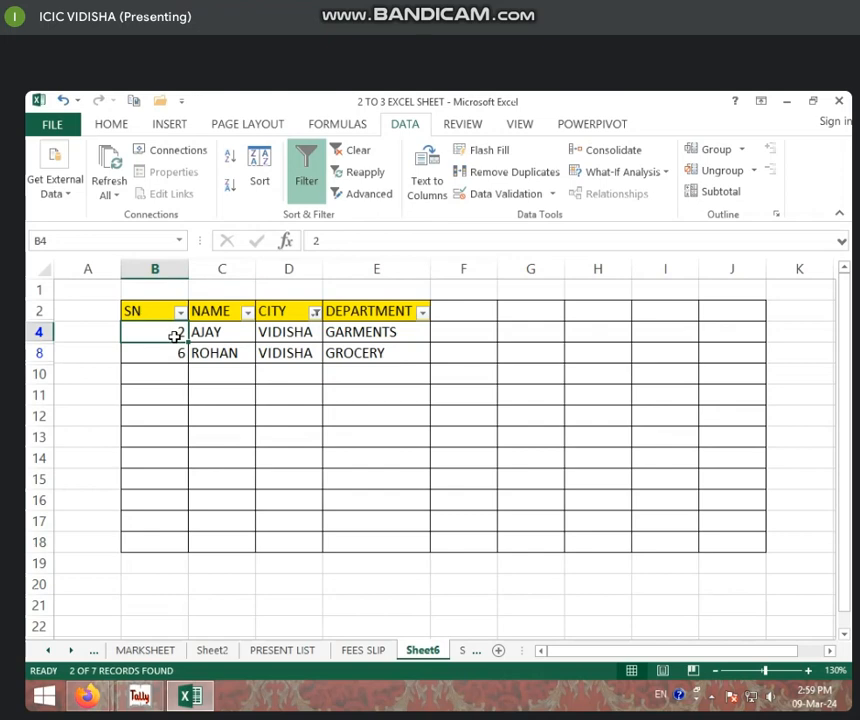
{"action": "left_click", "coordinate": [282, 336]}
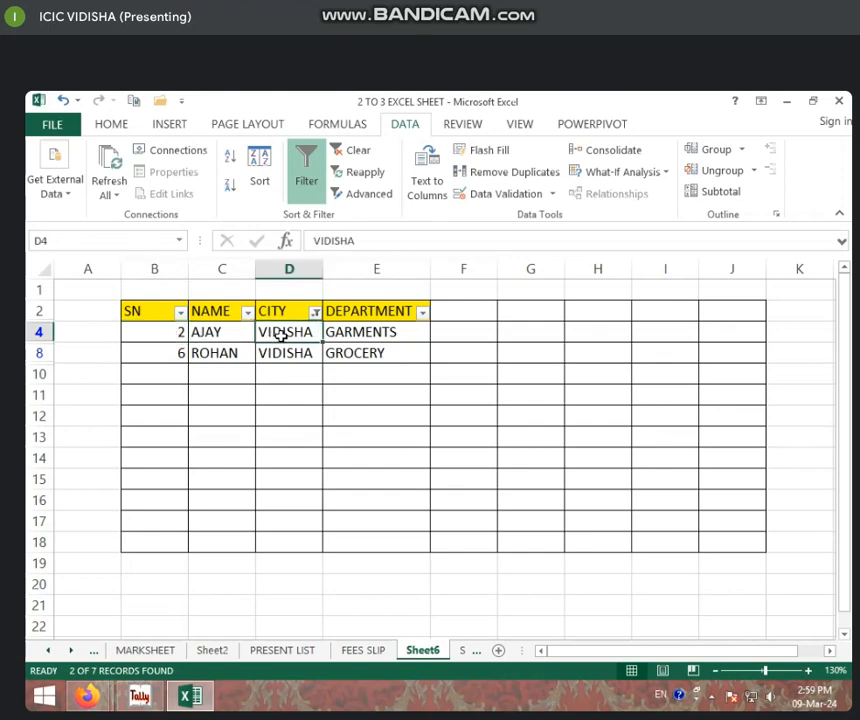
{"action": "left_click", "coordinate": [352, 335]}
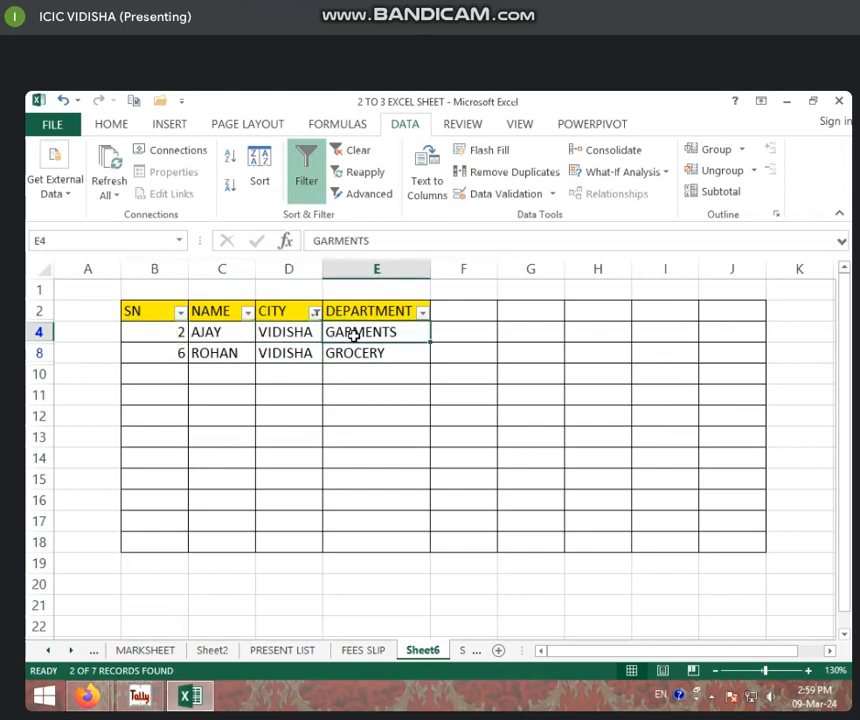
{"action": "left_click", "coordinate": [177, 359]}
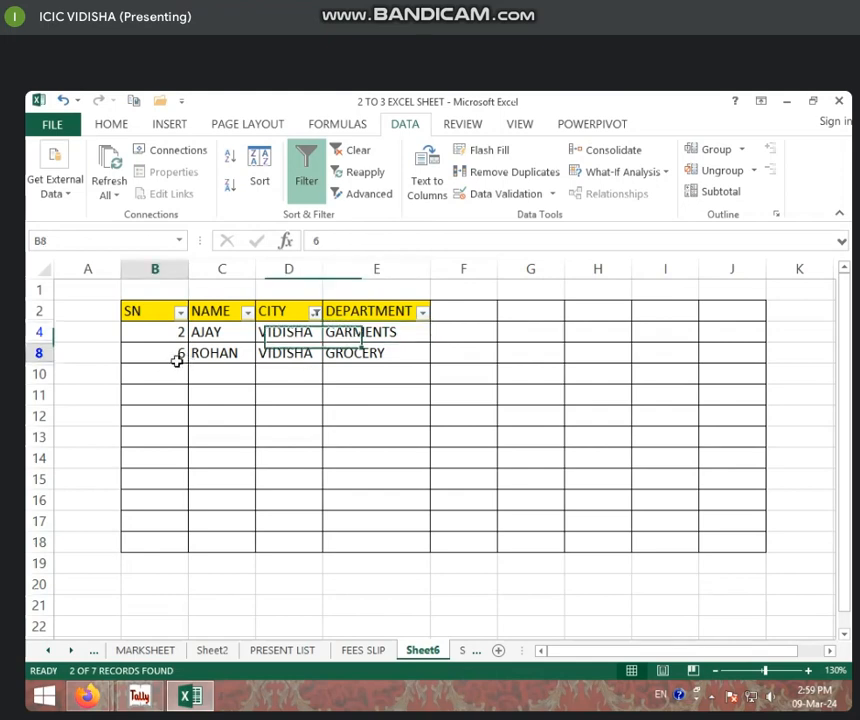
{"action": "left_click", "coordinate": [210, 360]}
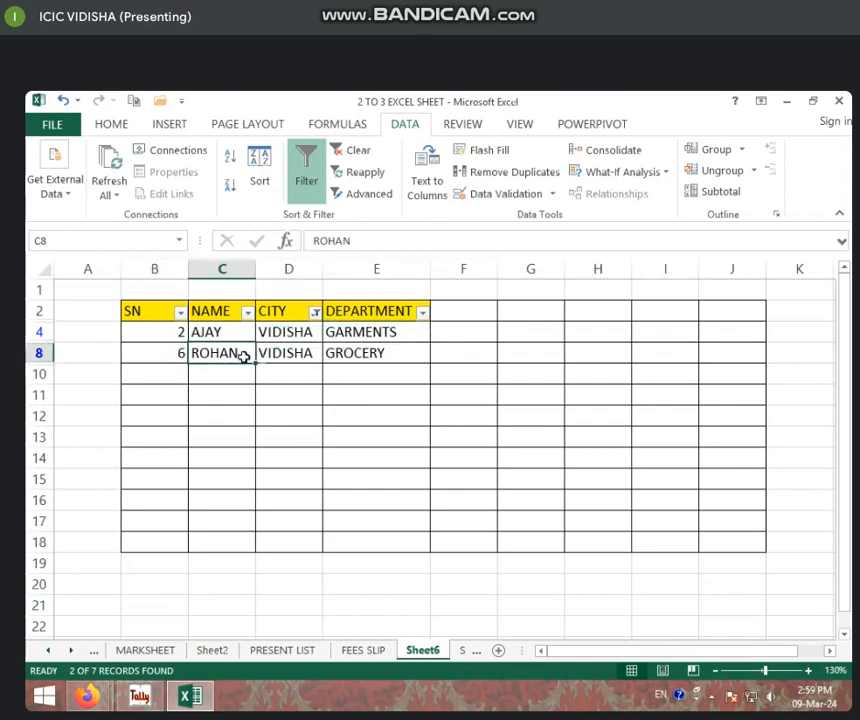
{"action": "left_click", "coordinate": [260, 357]}
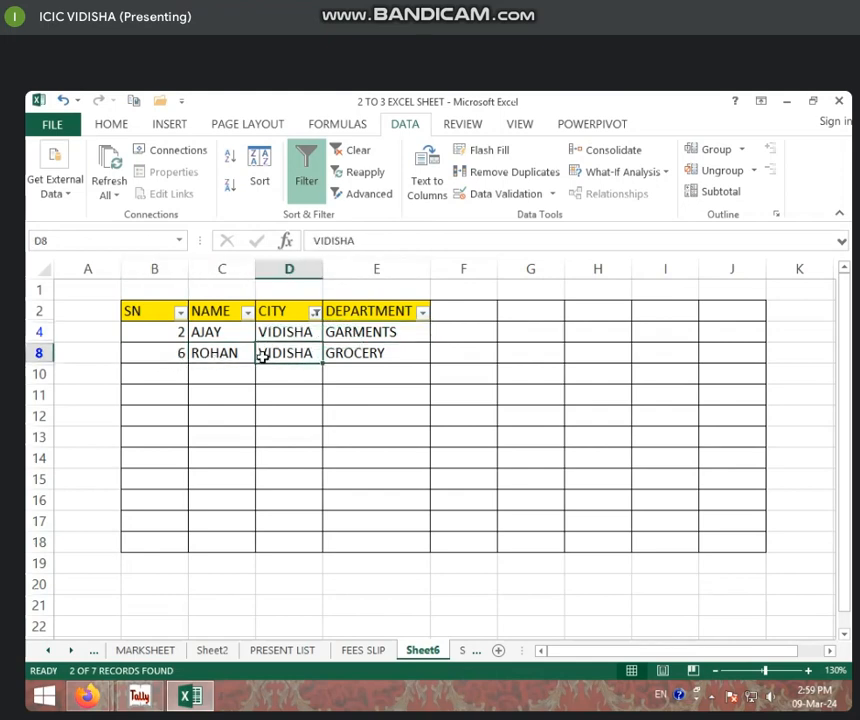
{"action": "left_click", "coordinate": [370, 358]}
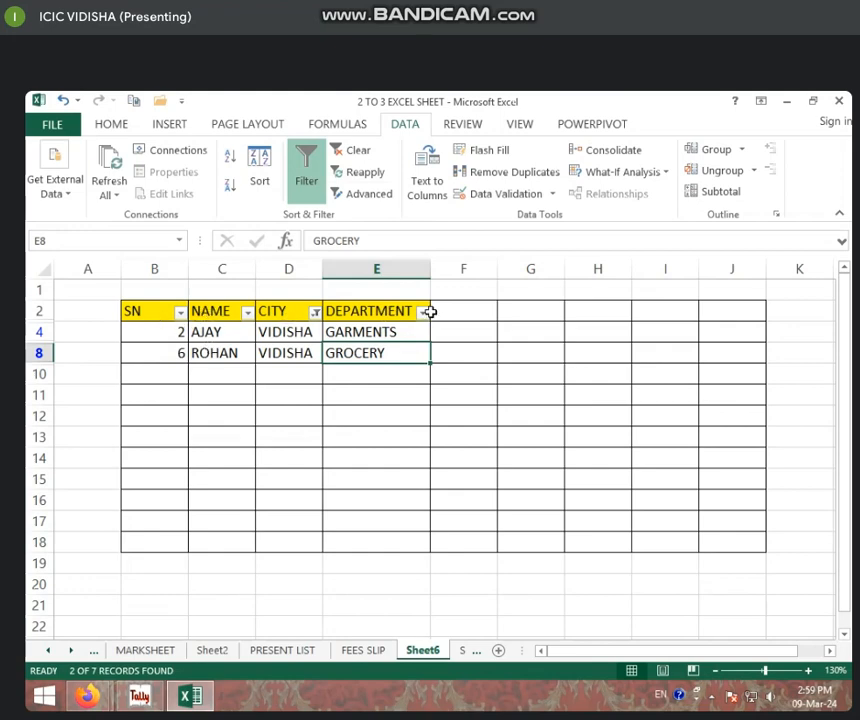
Check the CITY filter's choices, and clear the filter to restore all the employee rows.
{"action": "left_click", "coordinate": [315, 313]}
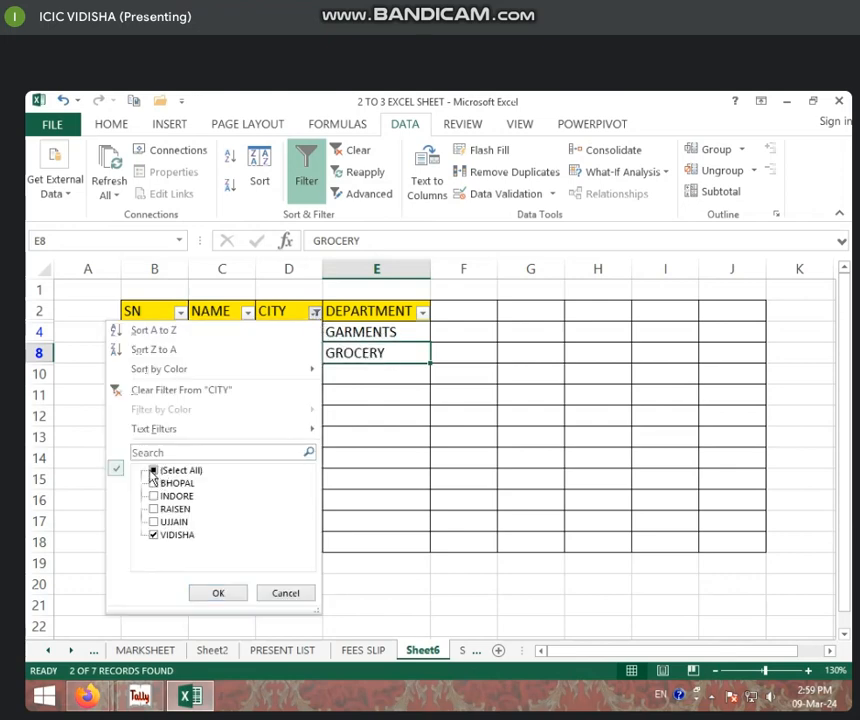
{"action": "left_click", "coordinate": [361, 363]}
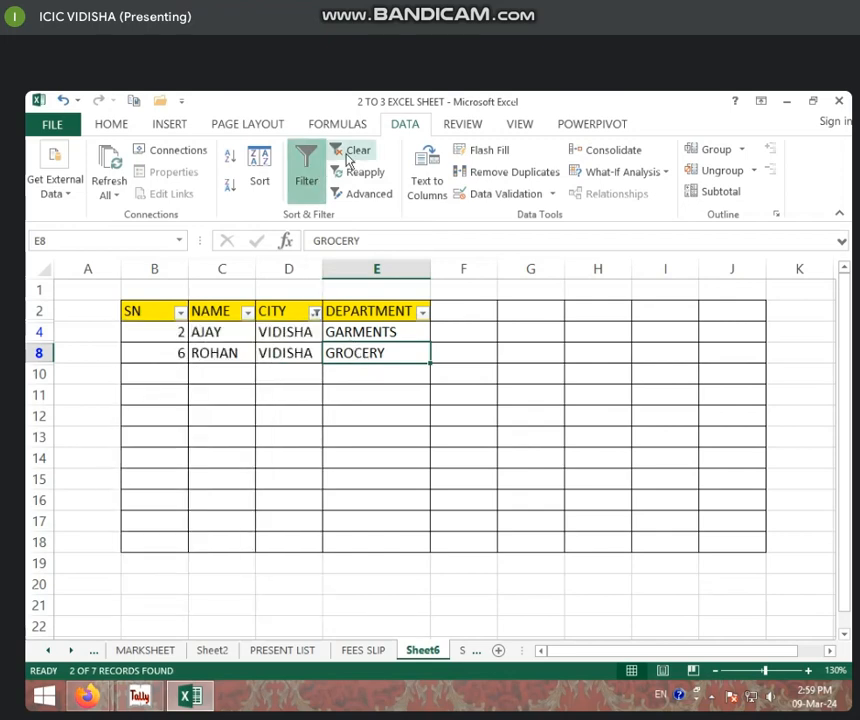
{"action": "left_click", "coordinate": [354, 151]}
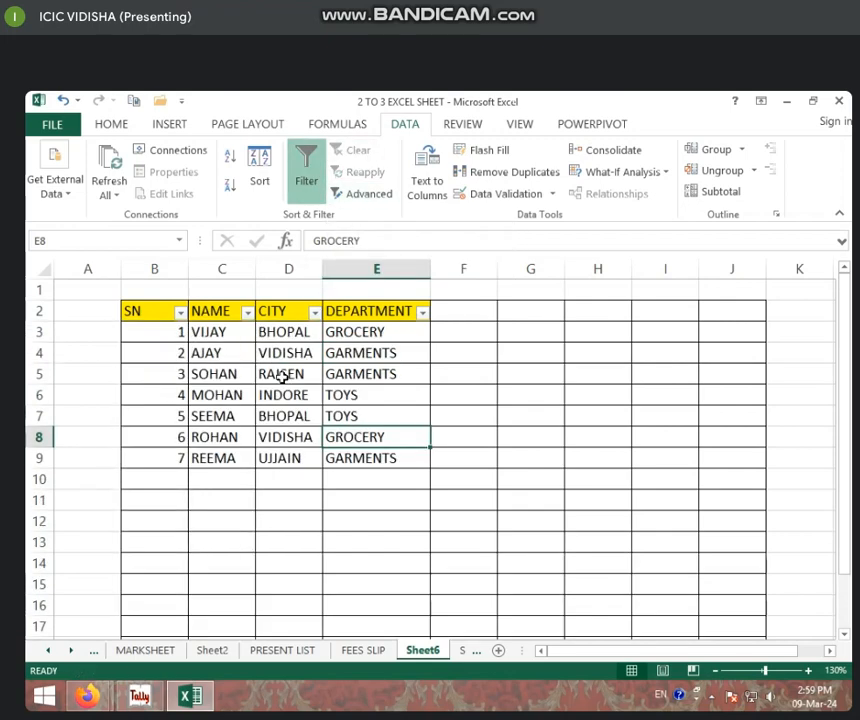
Deselect and reselect all cities in the CITY filter, and apply it with every city included.
{"action": "left_click", "coordinate": [315, 313]}
{"action": "left_click", "coordinate": [155, 471]}
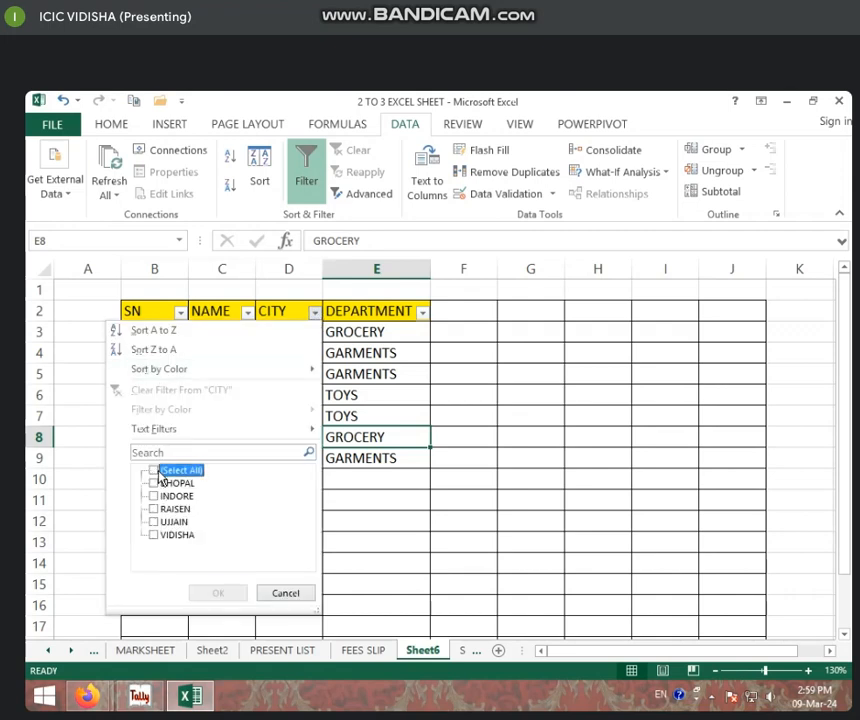
{"action": "left_click", "coordinate": [156, 471]}
{"action": "left_click", "coordinate": [222, 593]}
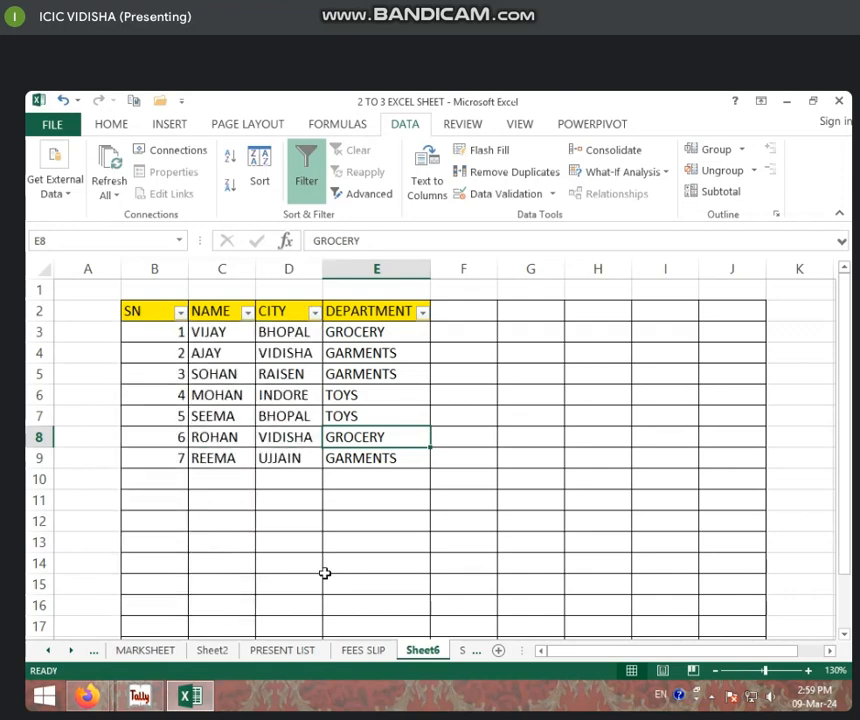
{"action": "left_click", "coordinate": [370, 542]}
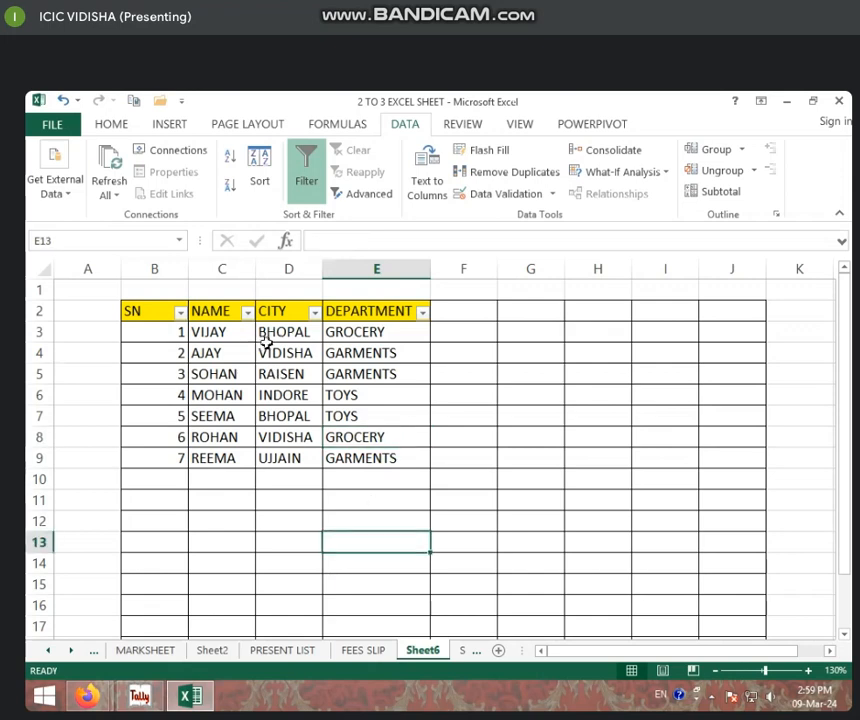
Copy the employee rows in B3:E9 and paste them directly below, starting at B10.
{"action": "left_click_drag", "start_coordinate": [266, 342], "coordinate": [292, 455]}
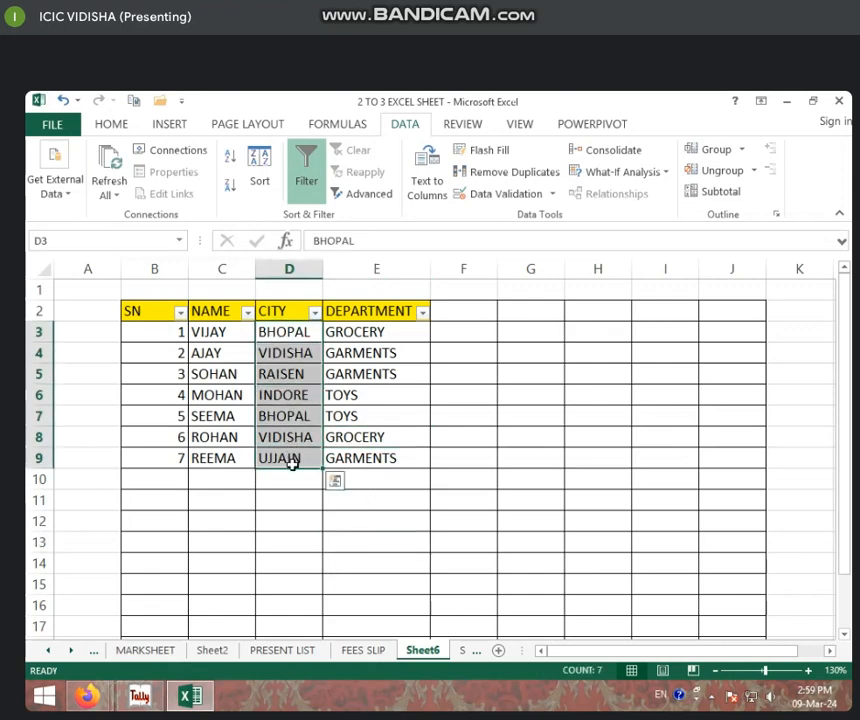
{"action": "left_click_drag", "start_coordinate": [161, 332], "coordinate": [413, 466]}
{"action": "key", "text": "ctrl+c"}
{"action": "left_click", "coordinate": [162, 474]}
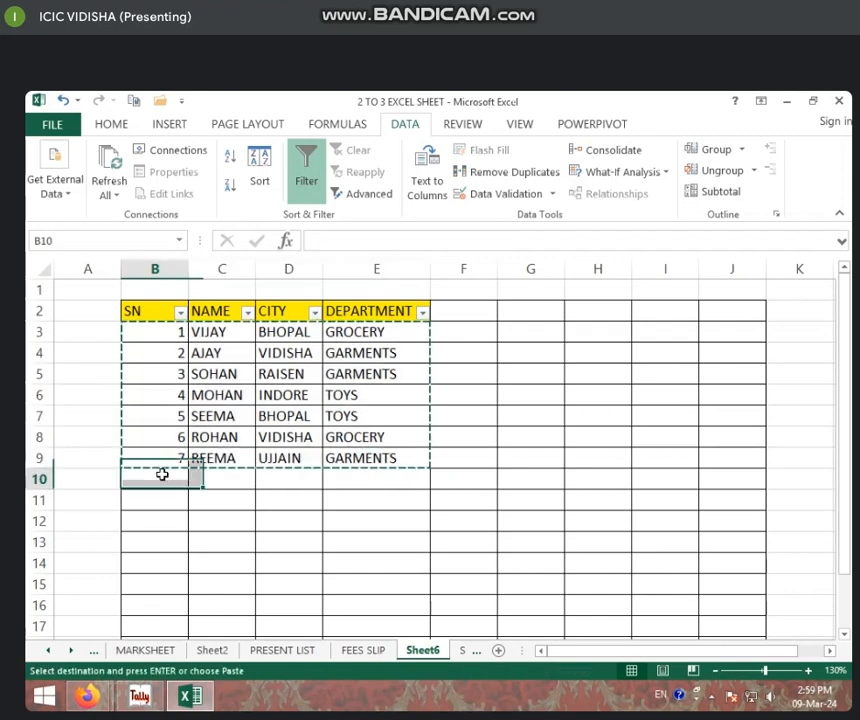
{"action": "key", "text": "ctrl+v"}
Renumber the SN column as a continuous series from 1 to 14 in B3:B16.
{"action": "left_click", "coordinate": [165, 494]}
{"action": "left_click", "coordinate": [168, 334]}
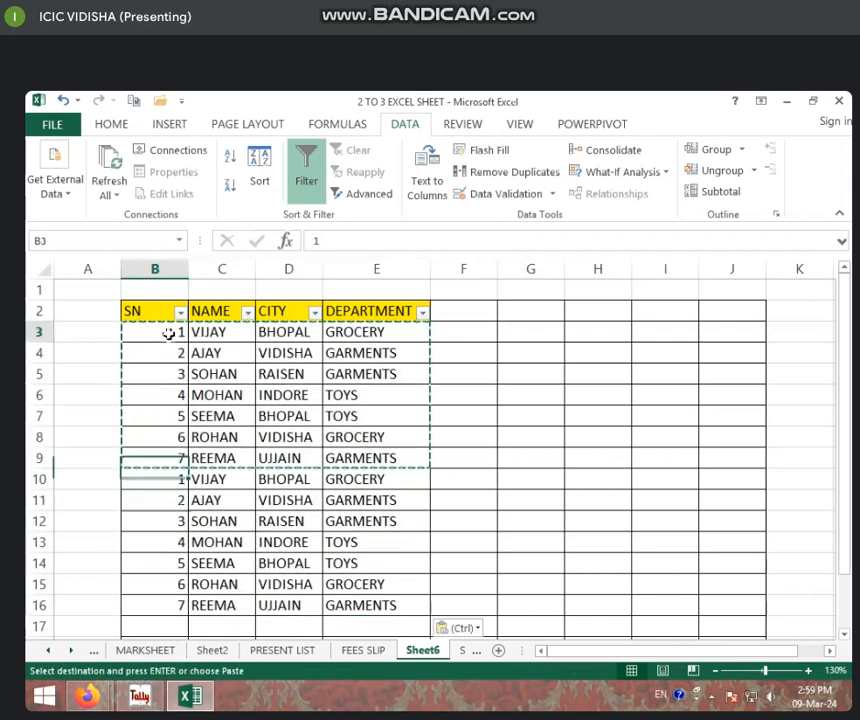
{"action": "left_click_drag", "start_coordinate": [168, 334], "coordinate": [186, 610]}
{"action": "left_click", "coordinate": [172, 563]}
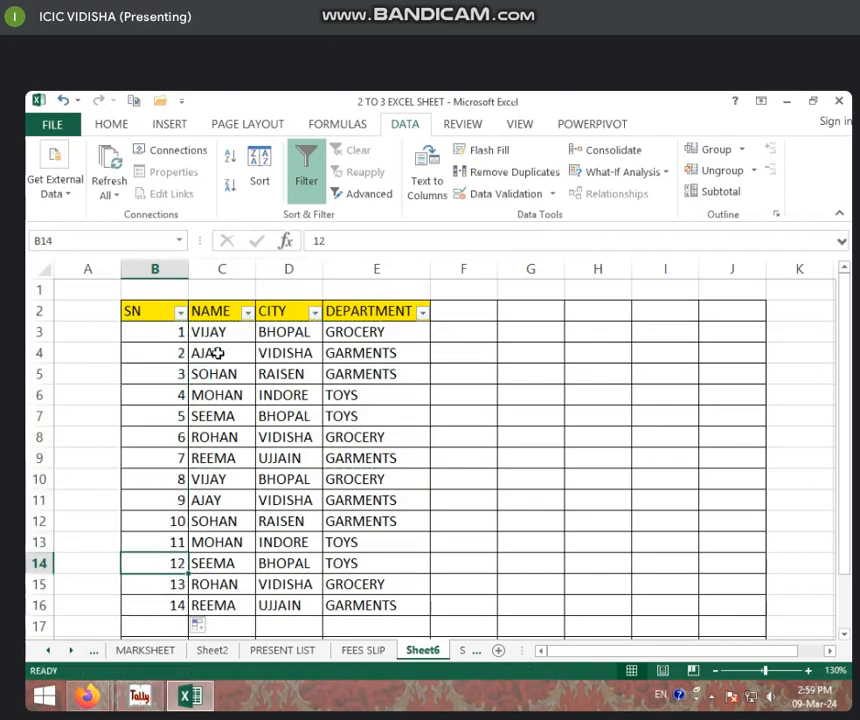
Filter the employee table by the DEPARTMENT column so that only GARMENTS is included.
{"action": "left_click", "coordinate": [311, 391]}
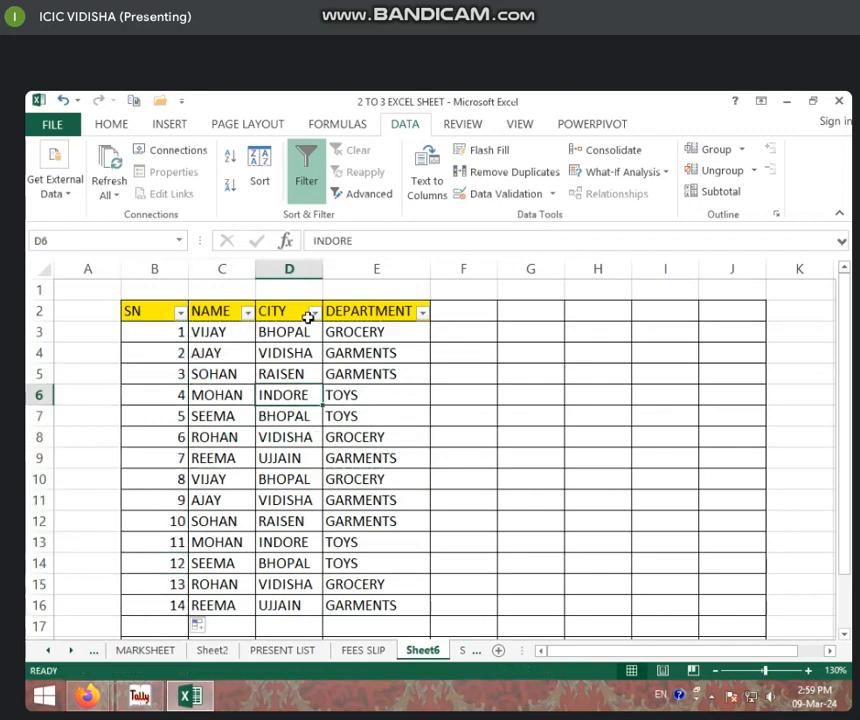
{"action": "left_click", "coordinate": [424, 313]}
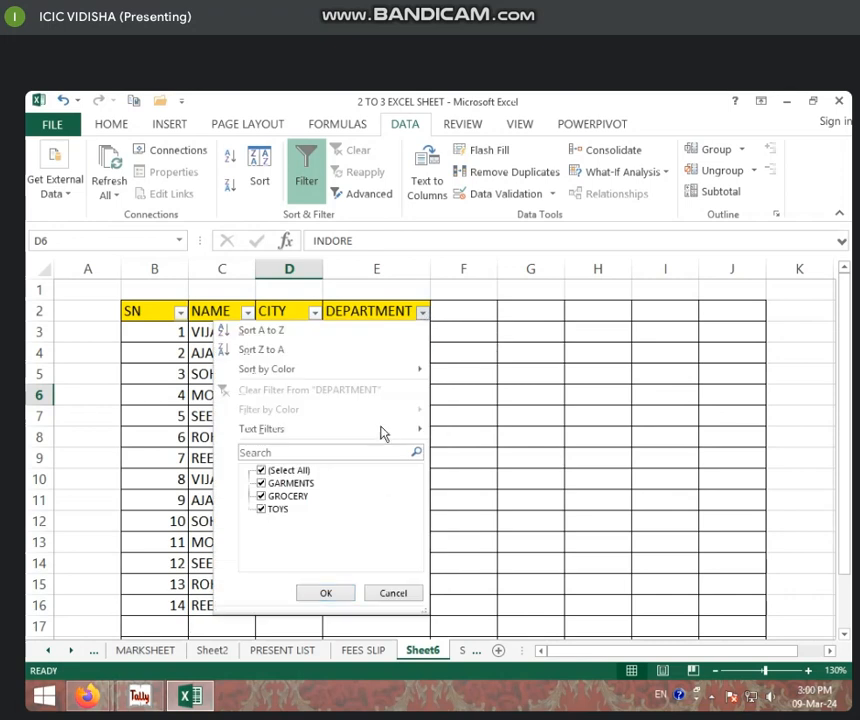
{"action": "left_click", "coordinate": [265, 472]}
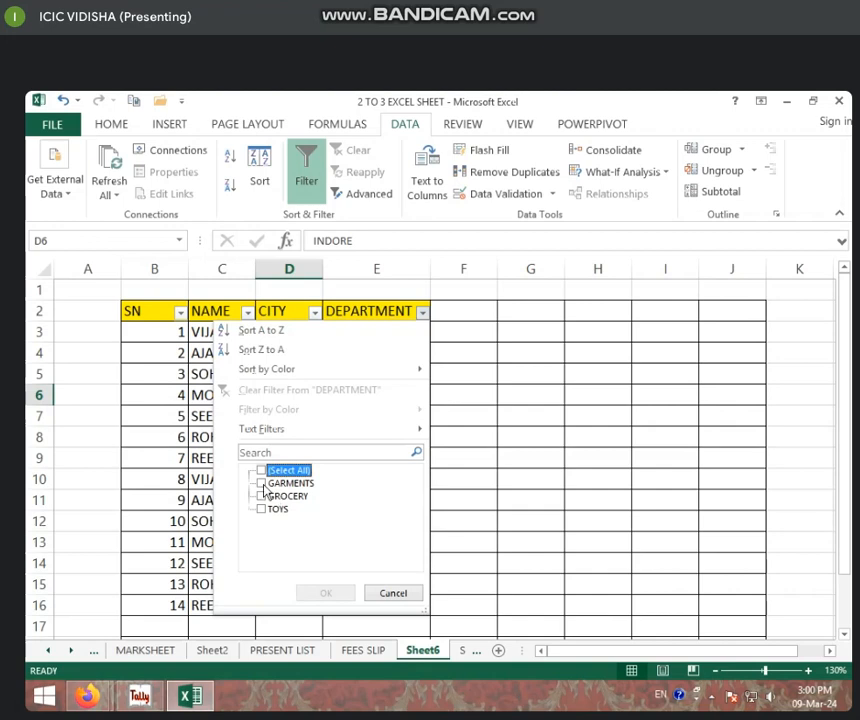
{"action": "left_click", "coordinate": [261, 484]}
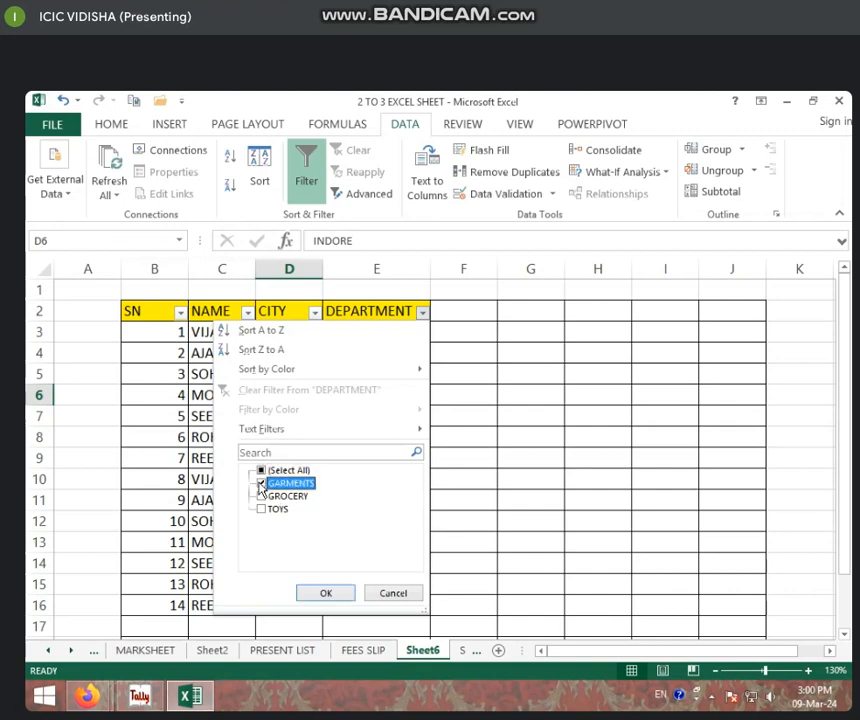
{"action": "left_click", "coordinate": [327, 593]}
Examine the filtered rows, checking their DEPARTMENT entries, SN values and CITY entries.
{"action": "left_click_drag", "start_coordinate": [364, 334], "coordinate": [380, 437]}
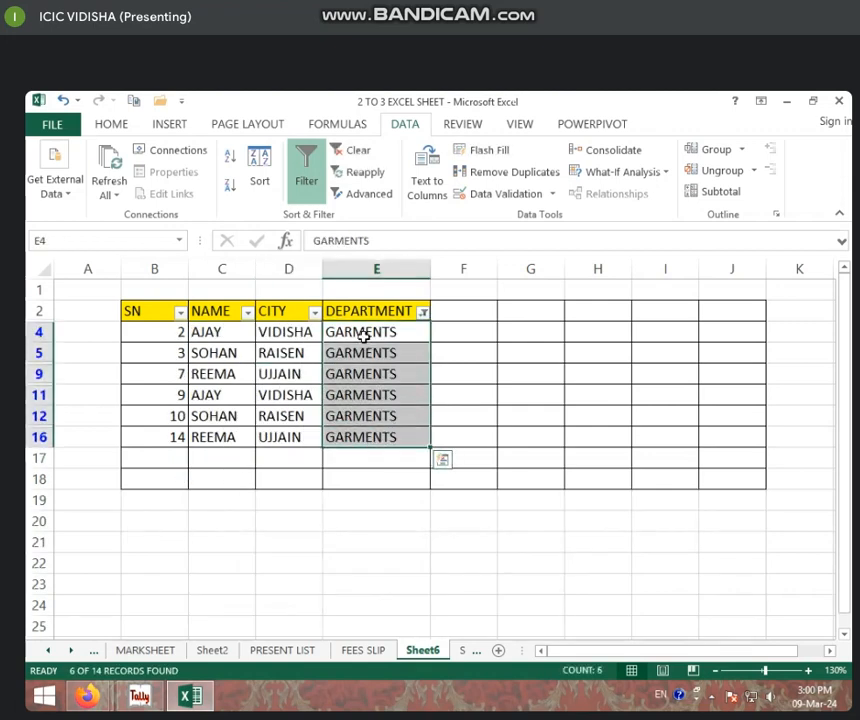
{"action": "left_click_drag", "start_coordinate": [363, 337], "coordinate": [381, 447]}
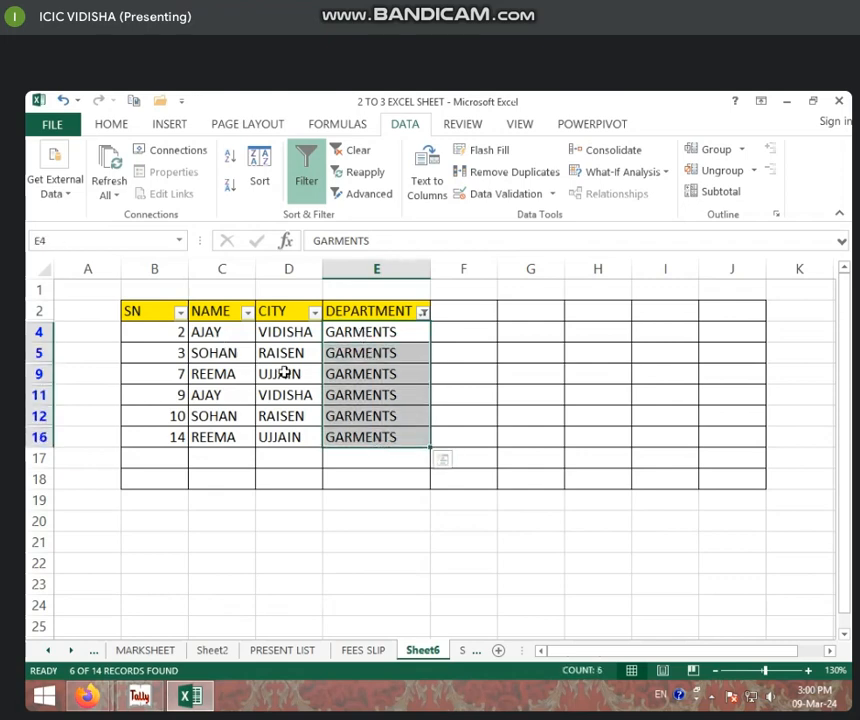
{"action": "left_click", "coordinate": [460, 394]}
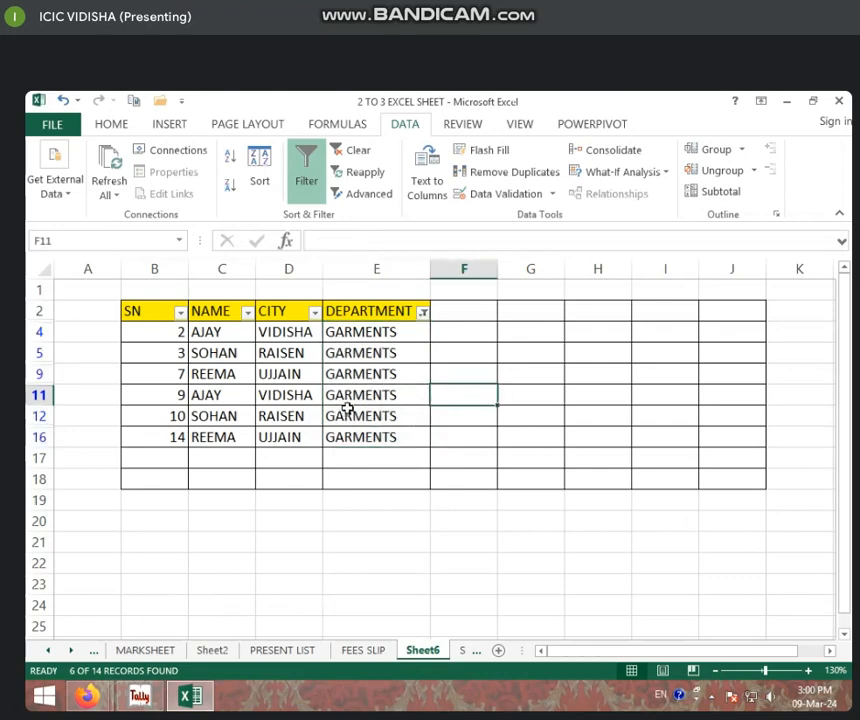
{"action": "left_click", "coordinate": [360, 336]}
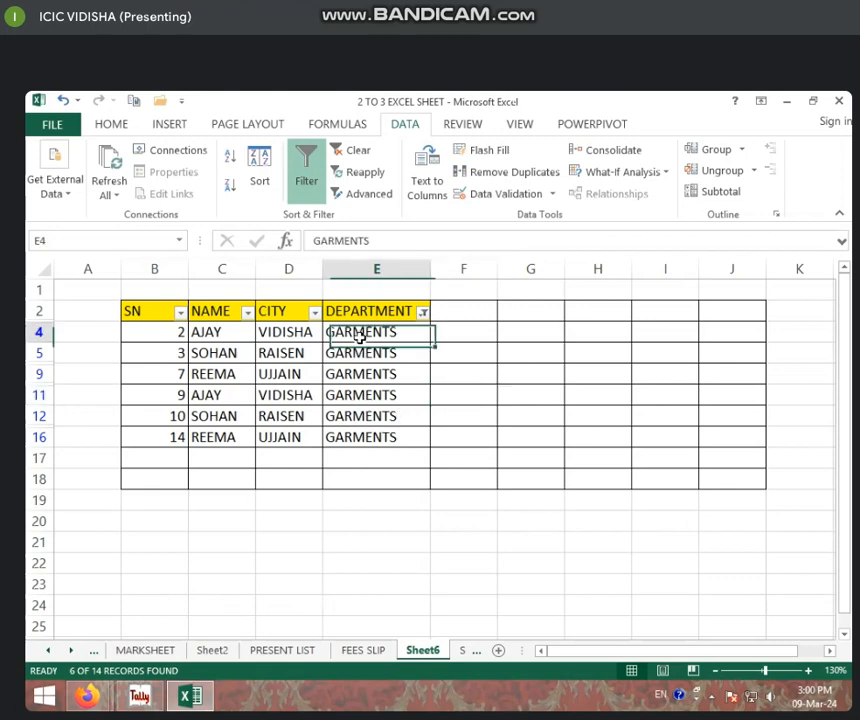
{"action": "left_click_drag", "start_coordinate": [360, 336], "coordinate": [364, 390]}
{"action": "left_click", "coordinate": [177, 332]}
{"action": "left_click", "coordinate": [179, 353]}
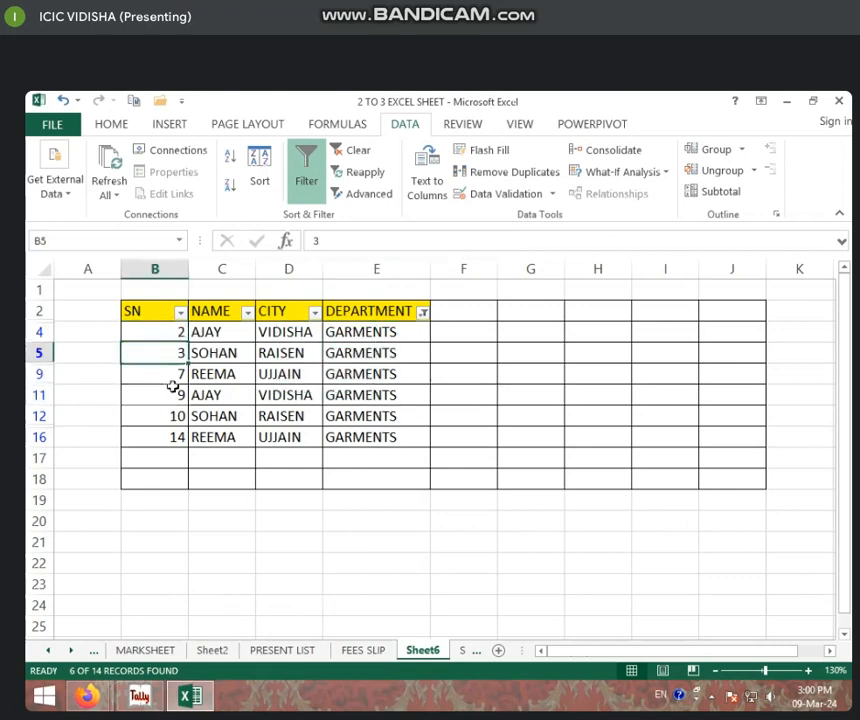
{"action": "left_click", "coordinate": [169, 420]}
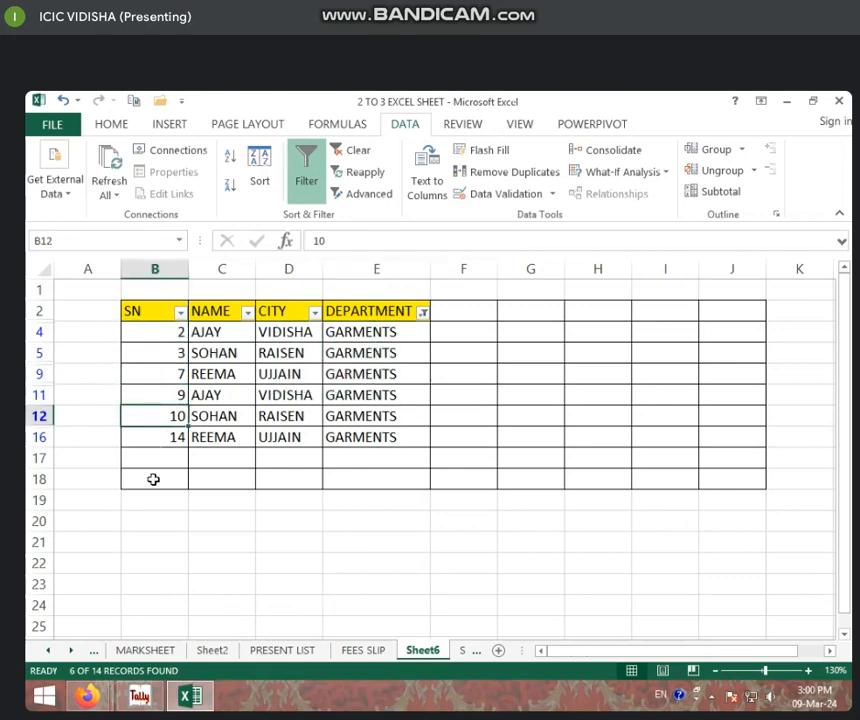
{"action": "left_click", "coordinate": [305, 394]}
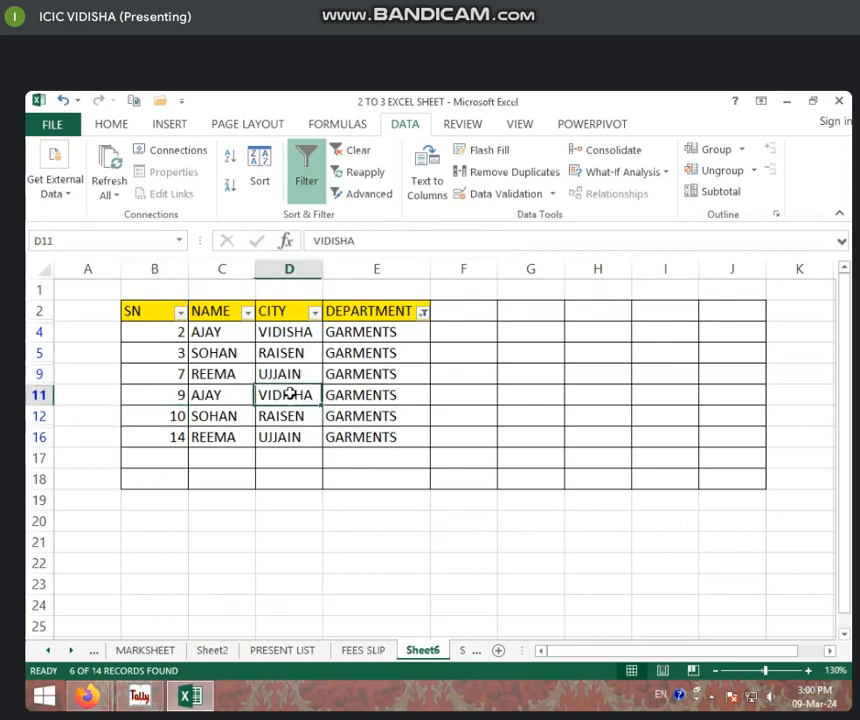